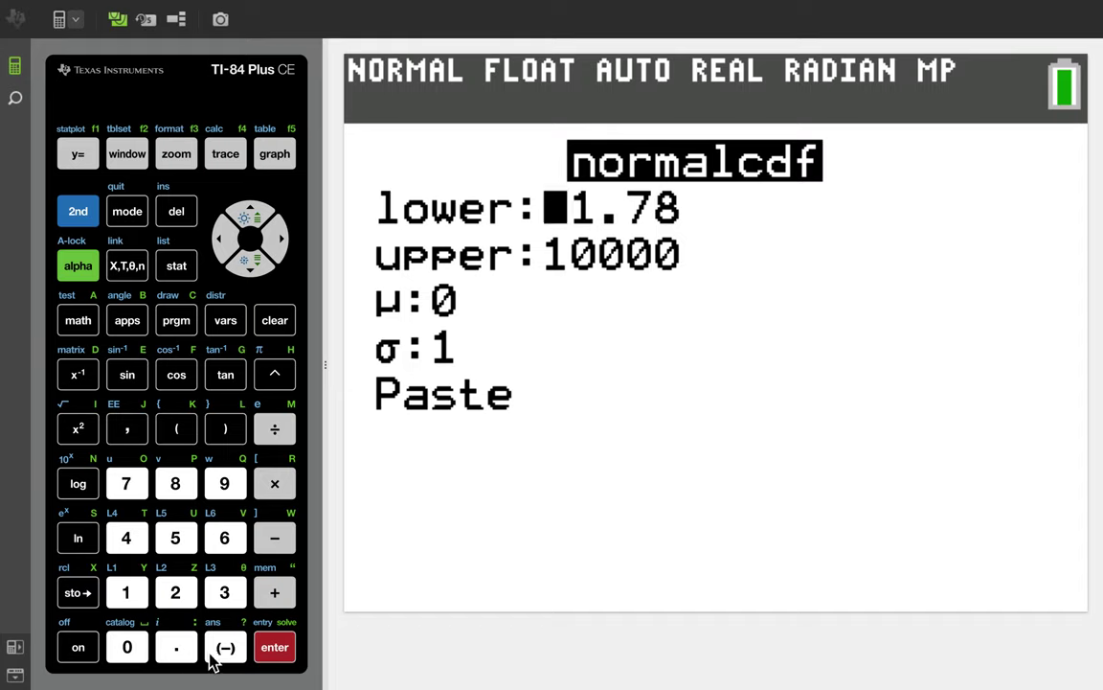
Step: Set the normalcdf bounds to a lower value of -1.25 and an upper value of .81
left_click(129, 592)
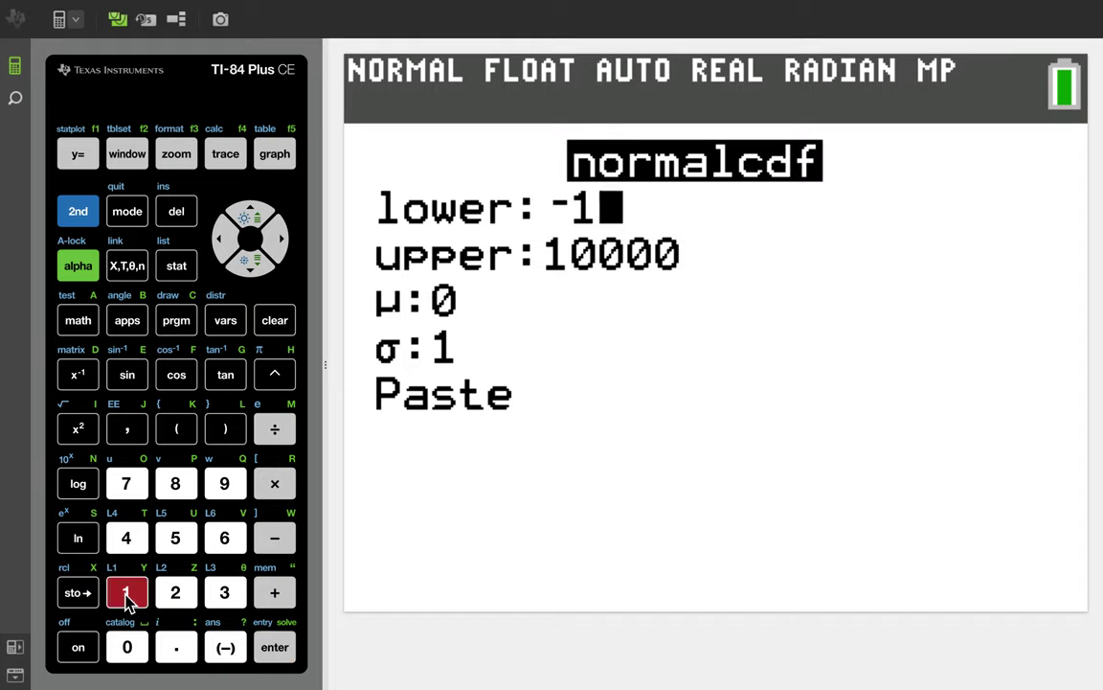
left_click(176, 648)
left_click(176, 592)
left_click(177, 541)
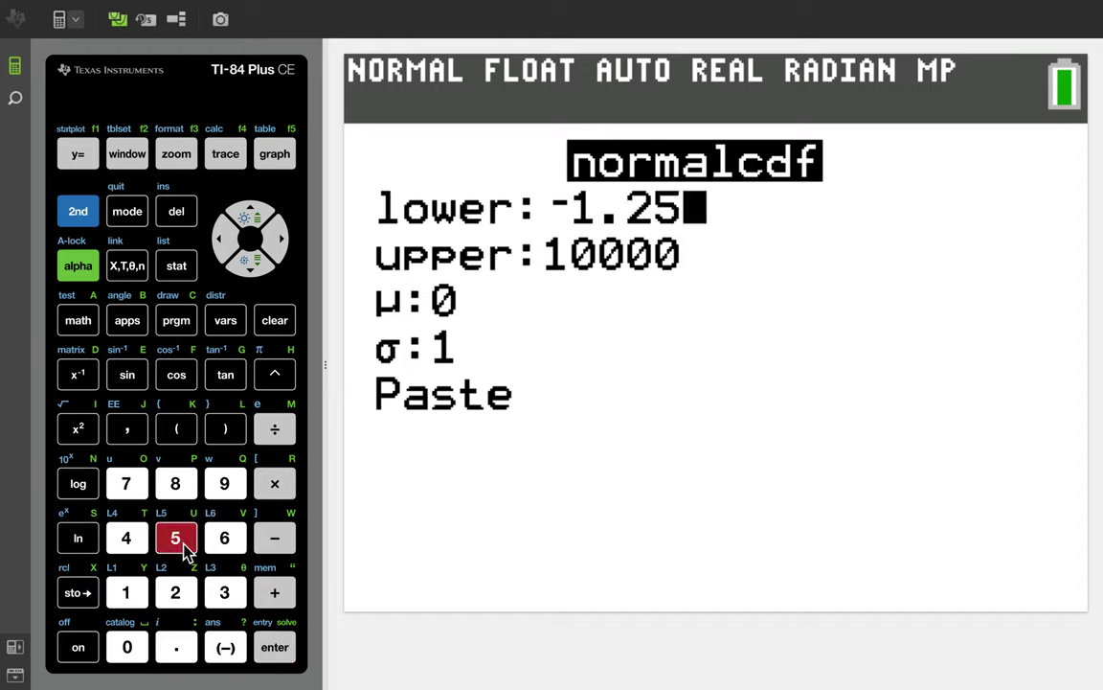
left_click(253, 267)
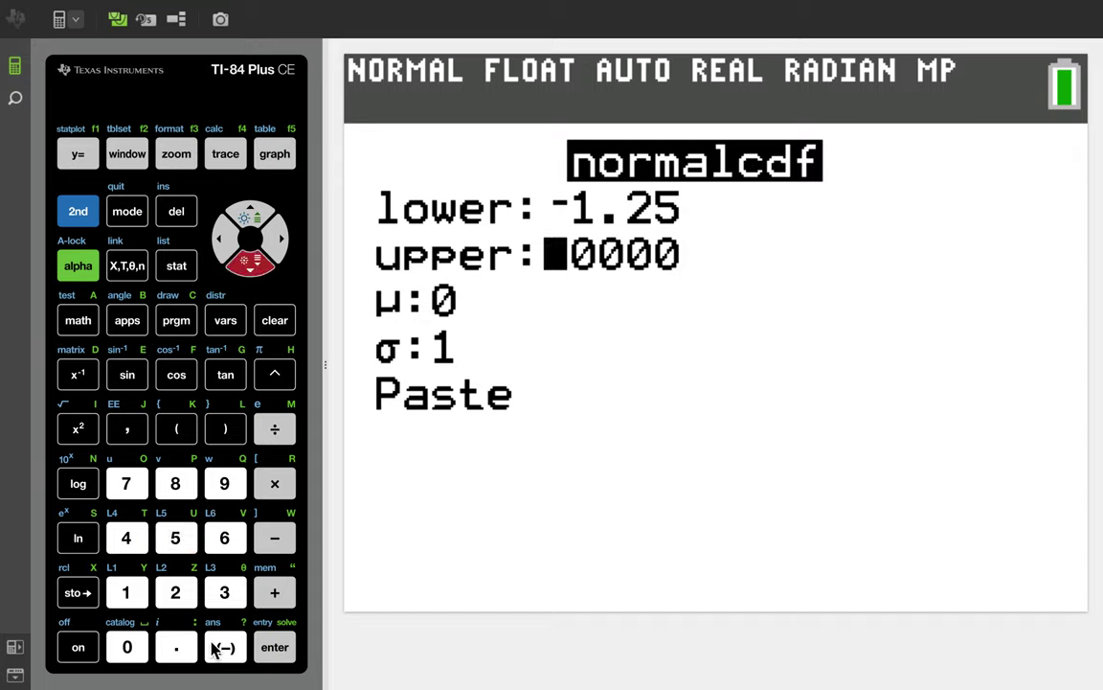
left_click(176, 648)
left_click(177, 484)
left_click(128, 602)
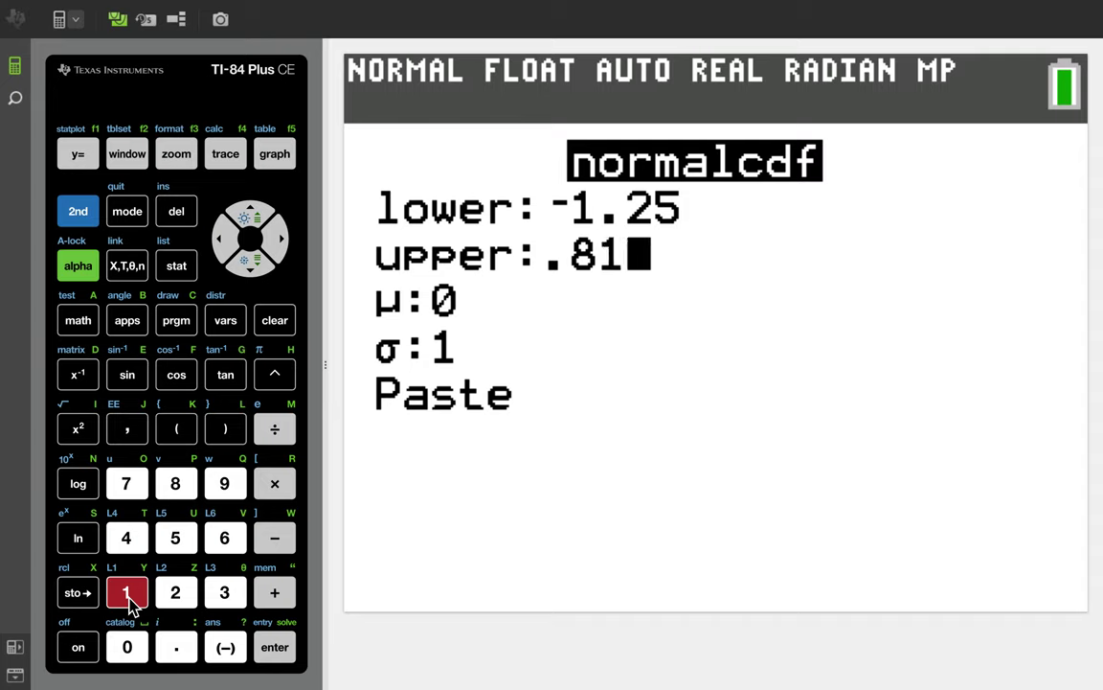
Step: Keep μ at 0 and σ at 1, paste the normalcdf expression and evaluate it
left_click(275, 648)
left_click(276, 649)
left_click(275, 649)
left_click(276, 649)
left_click(275, 649)
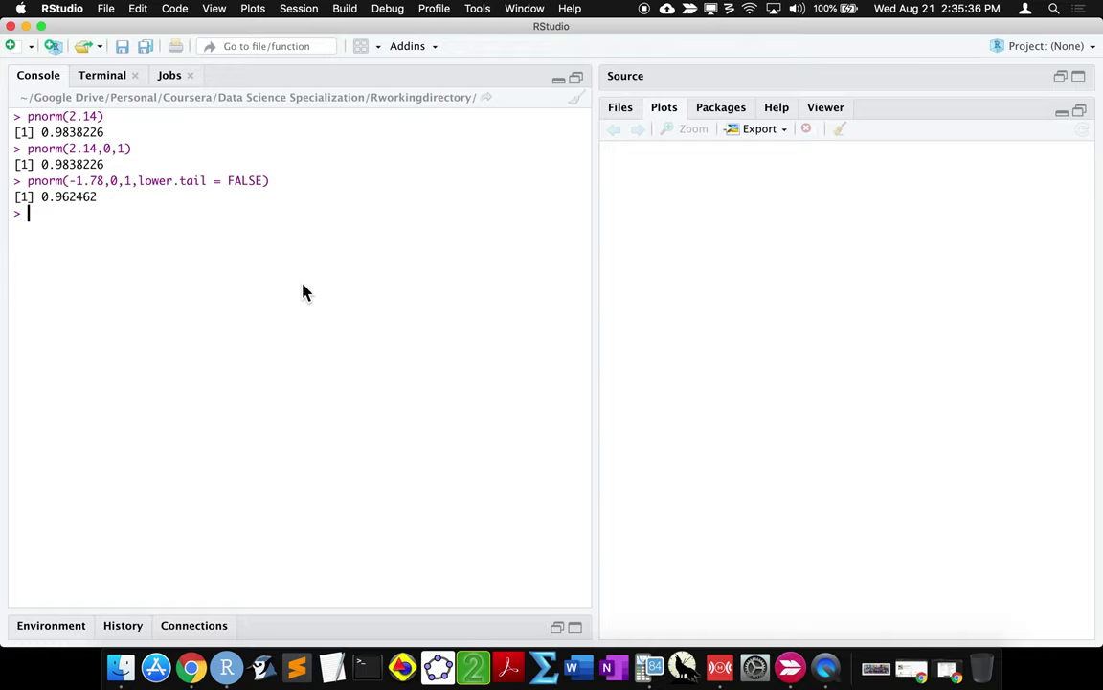
Step: In the RStudio console, run pnorm(.81,0,1)-pnorm(-1.25,0,1)
type("pnorm(")
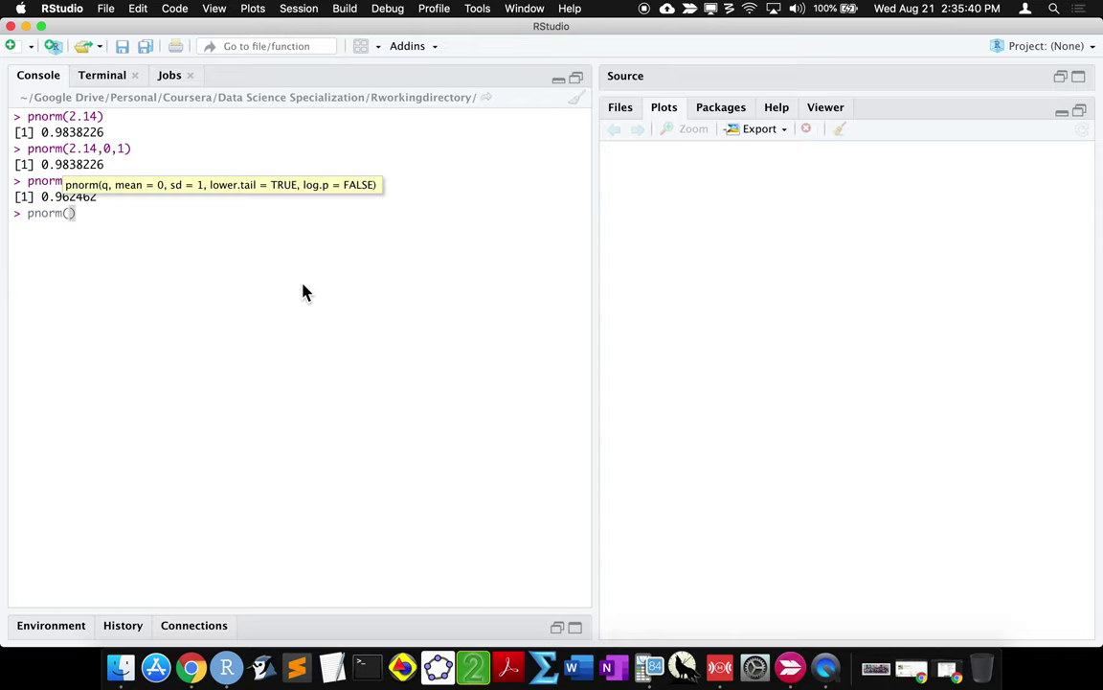
type(".81,")
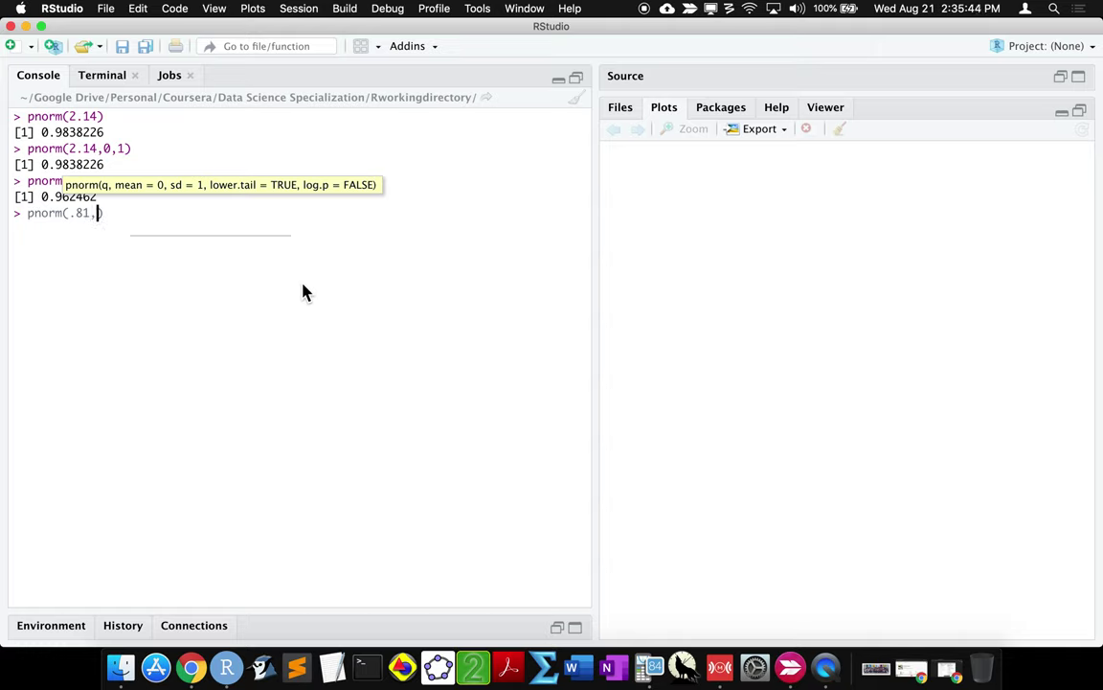
type("0,1)")
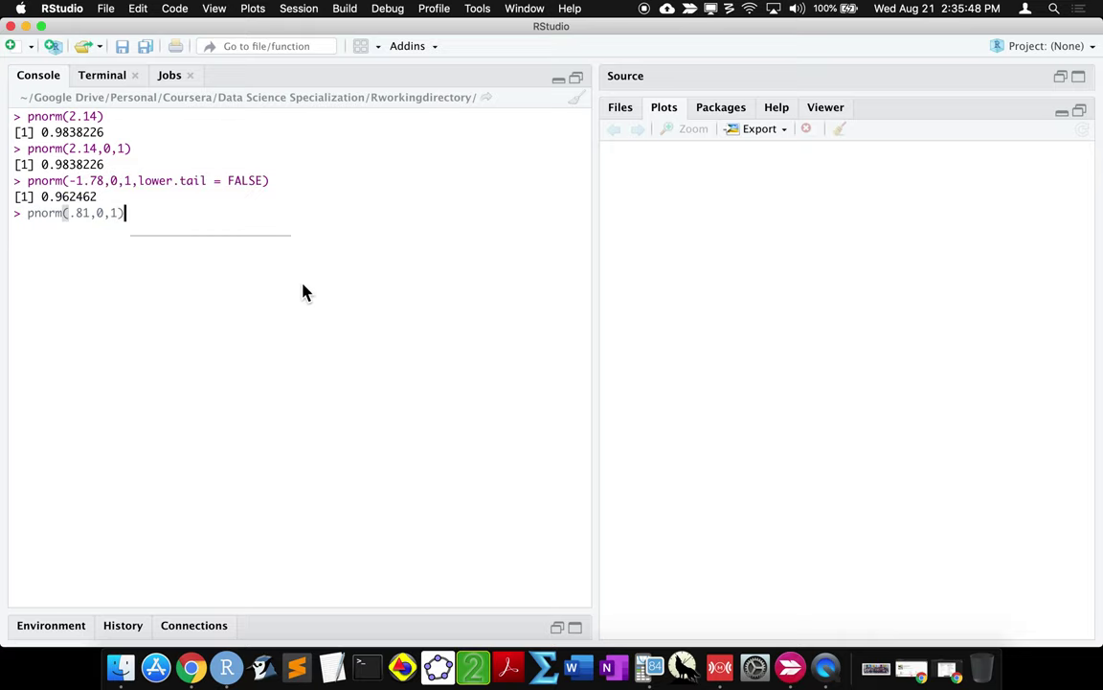
type("-")
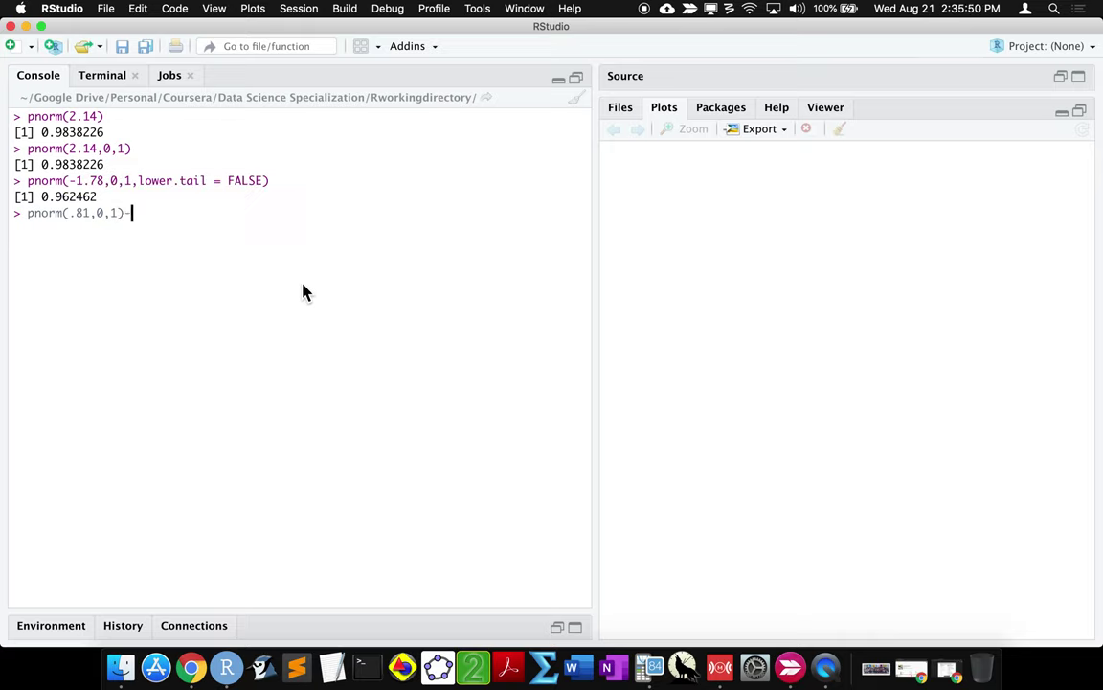
type("pnorm(")
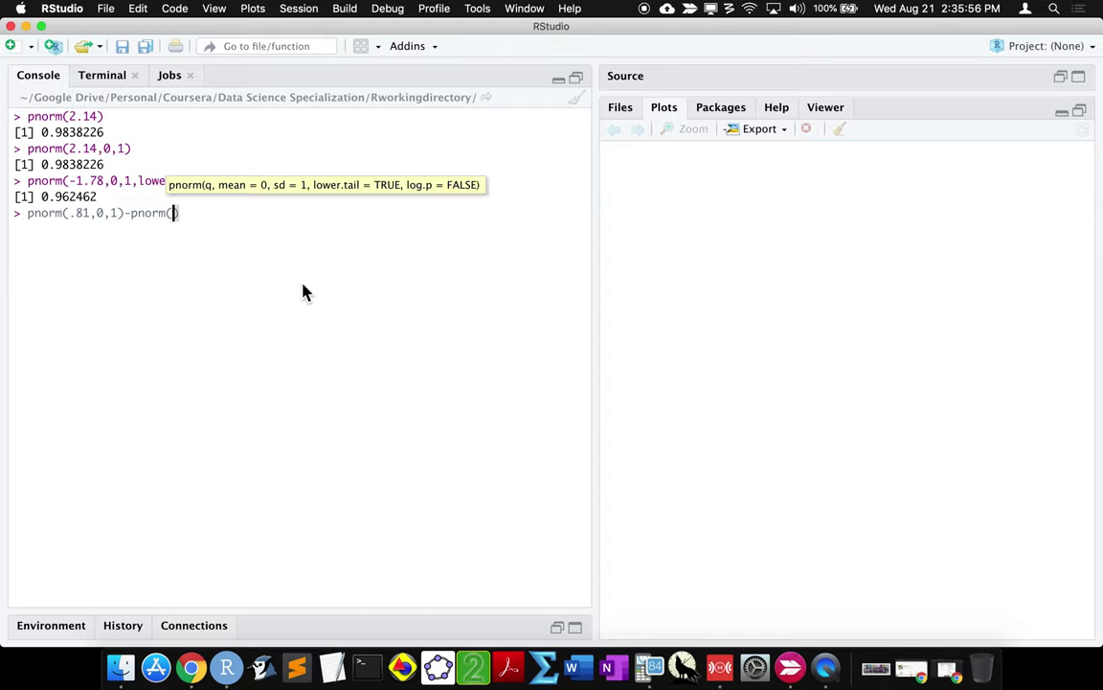
type("-1.25,0,1")
key("Return")
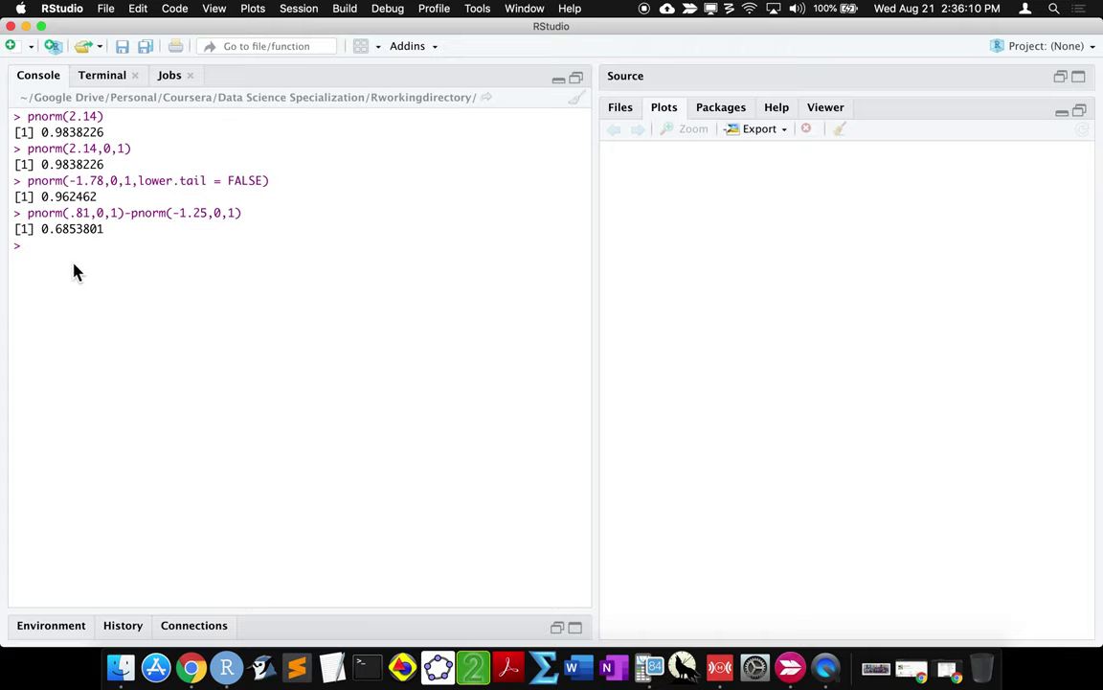
Step: Compare the part c result across the worksheet, the R console and the TI-84 calculator, ending on the worksheet
key("ctrl+Right")
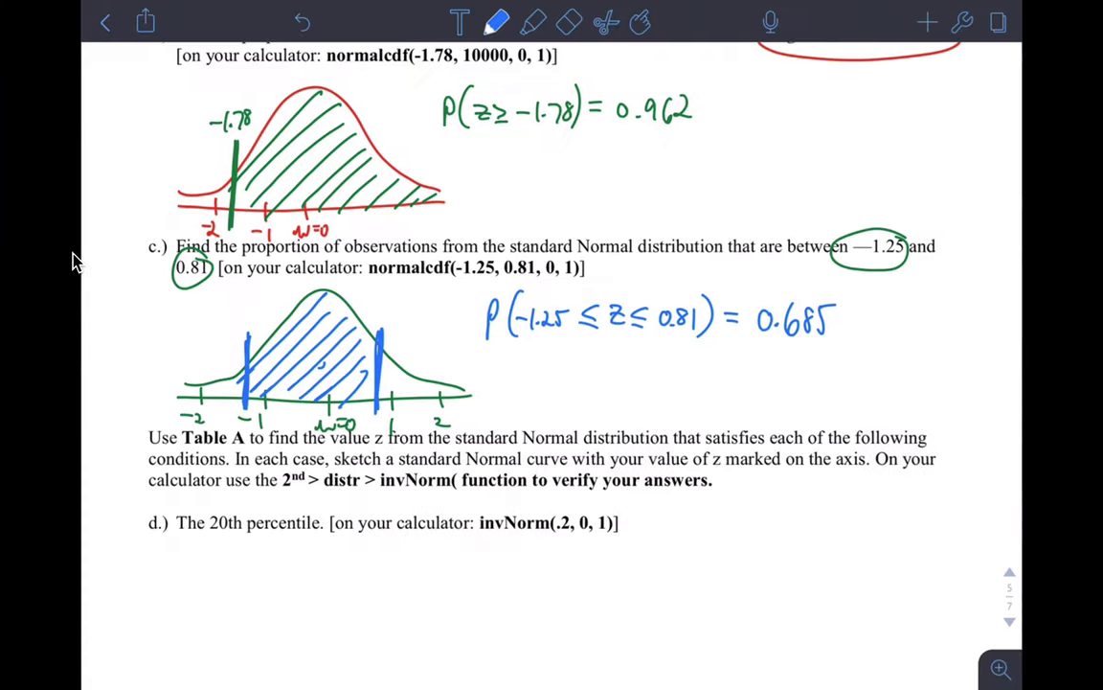
key("ctrl+Left")
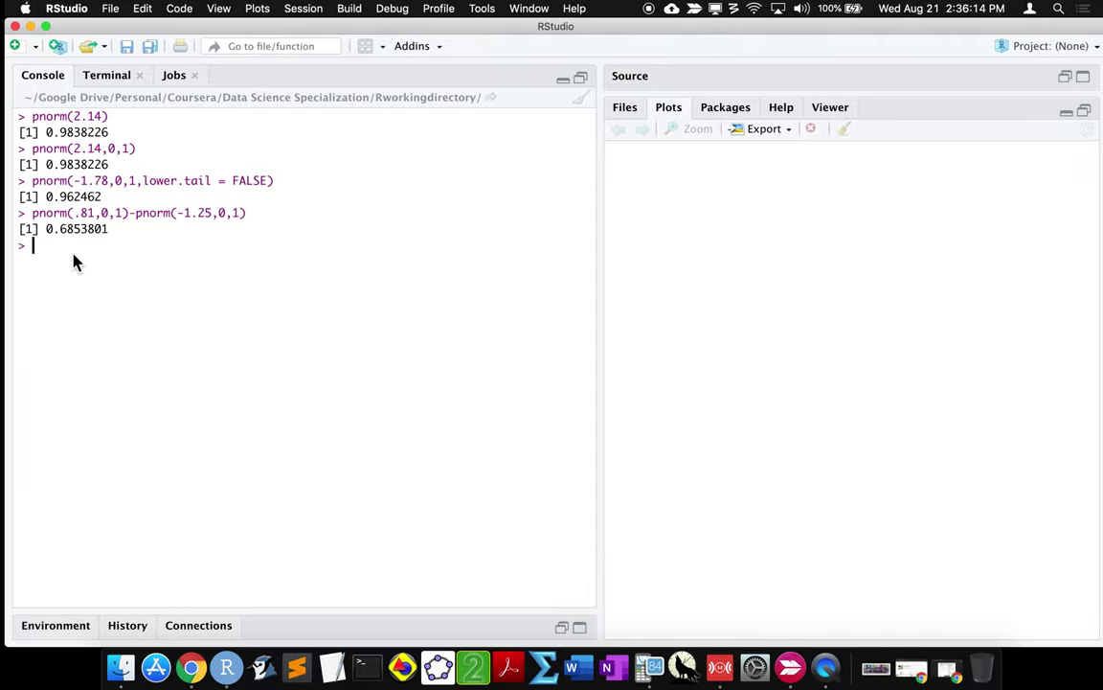
key("ctrl+Right")
key("ctrl+Right")
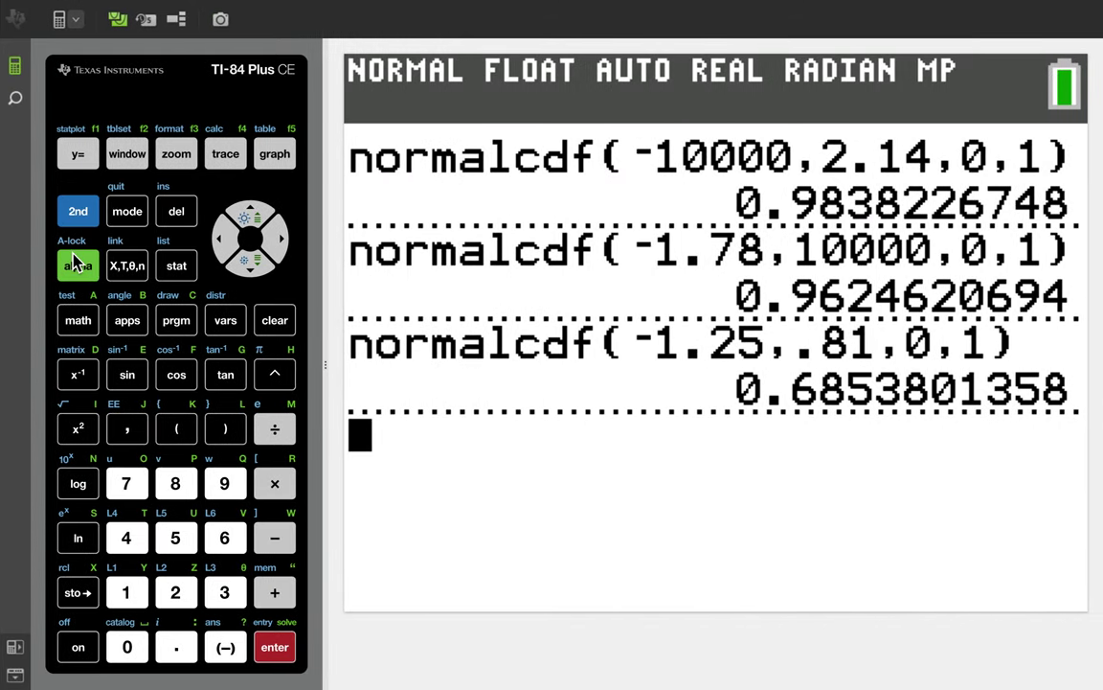
key("ctrl+Left")
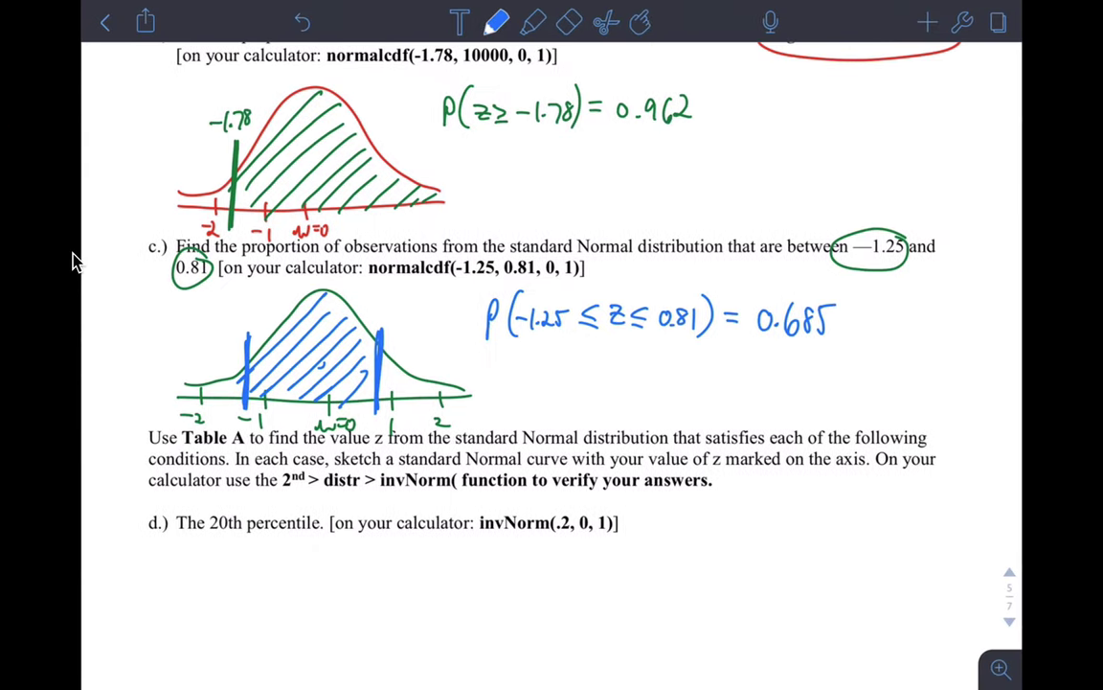
key("ctrl+Left")
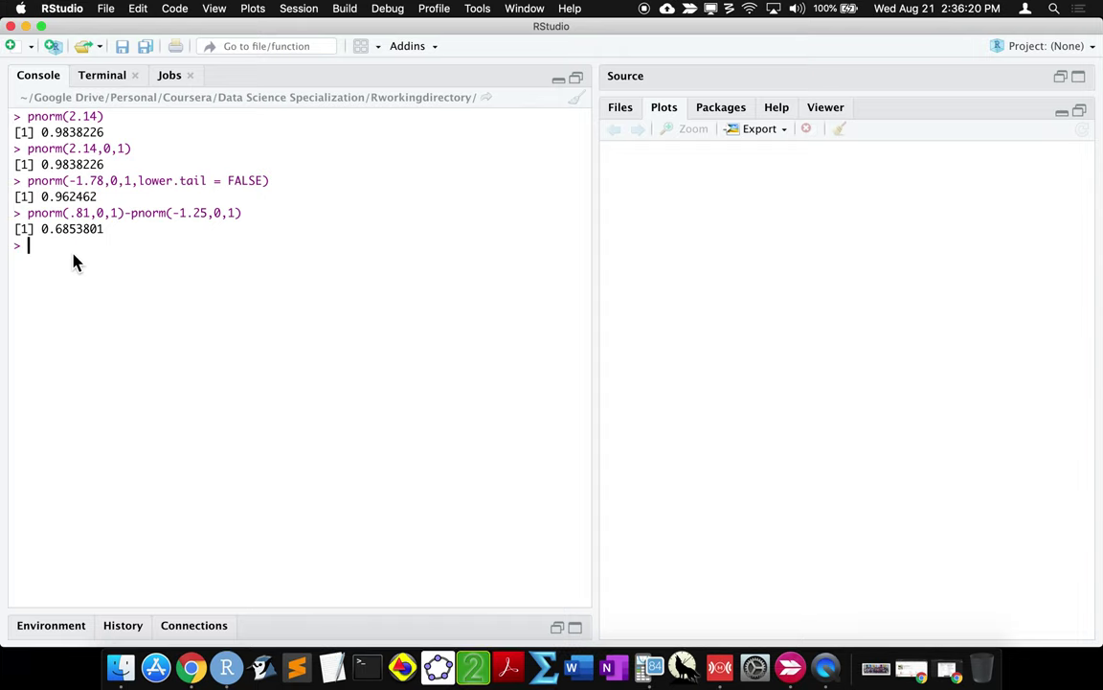
key("ctrl+Right")
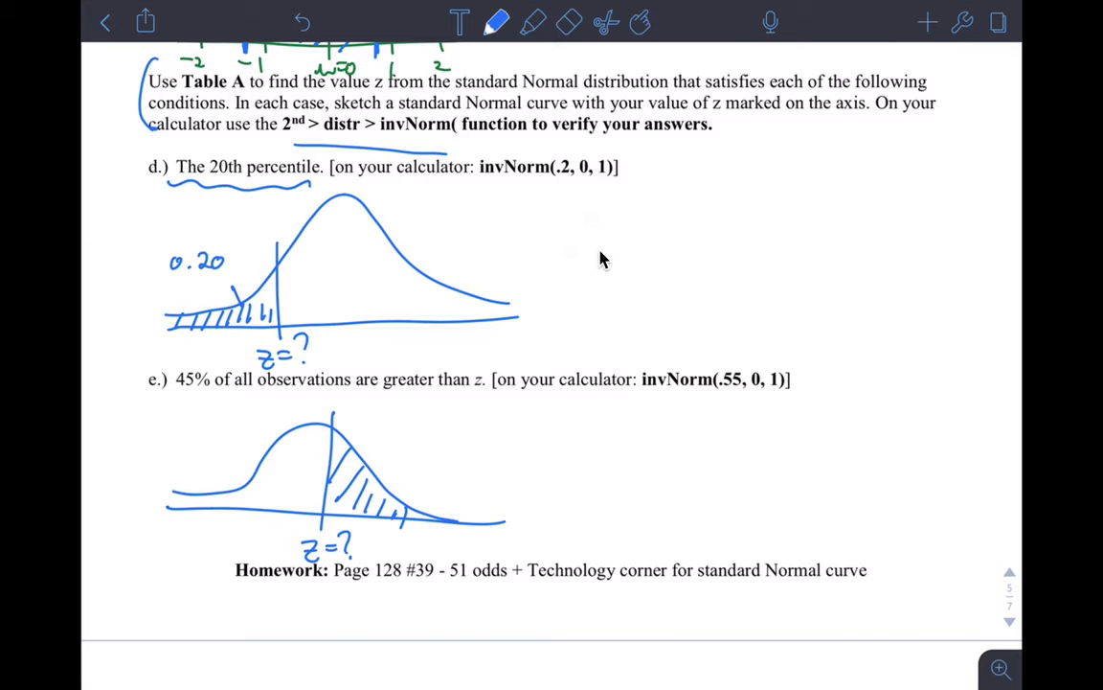
Step: Double-underline the .2 in part d's invNorm expression and handwrite "z =" beside the part d curve
scroll(601, 258, "up", 5)
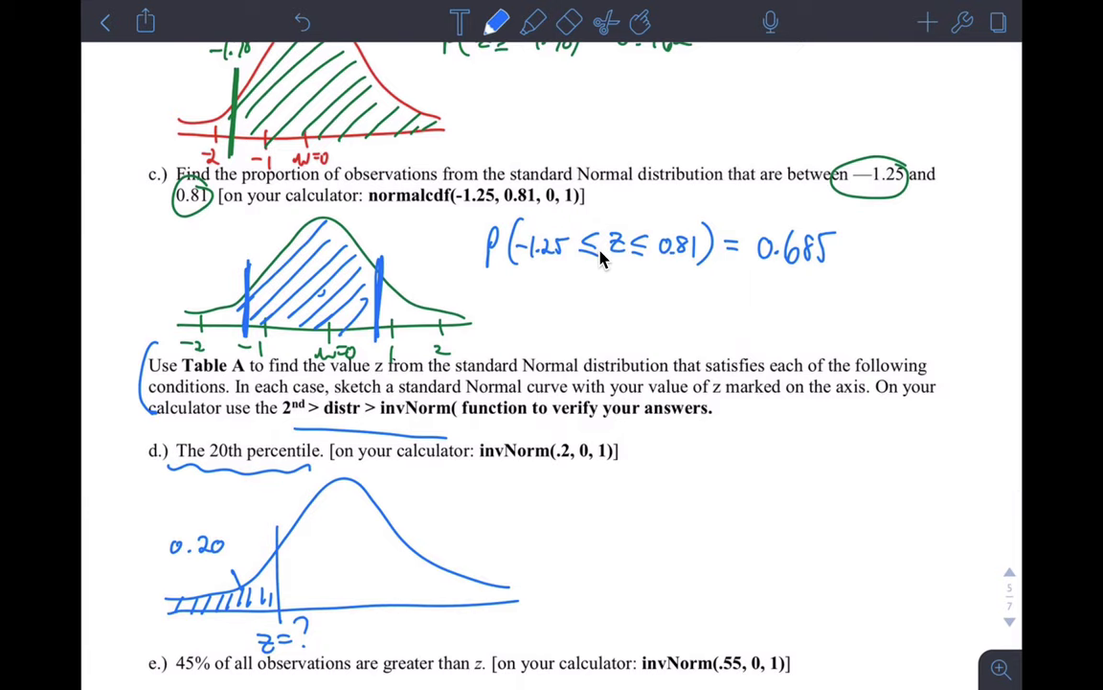
left_click_drag(468, 210, 493, 216)
left_click_drag(833, 230, 841, 235)
scroll(602, 258, "down", 5)
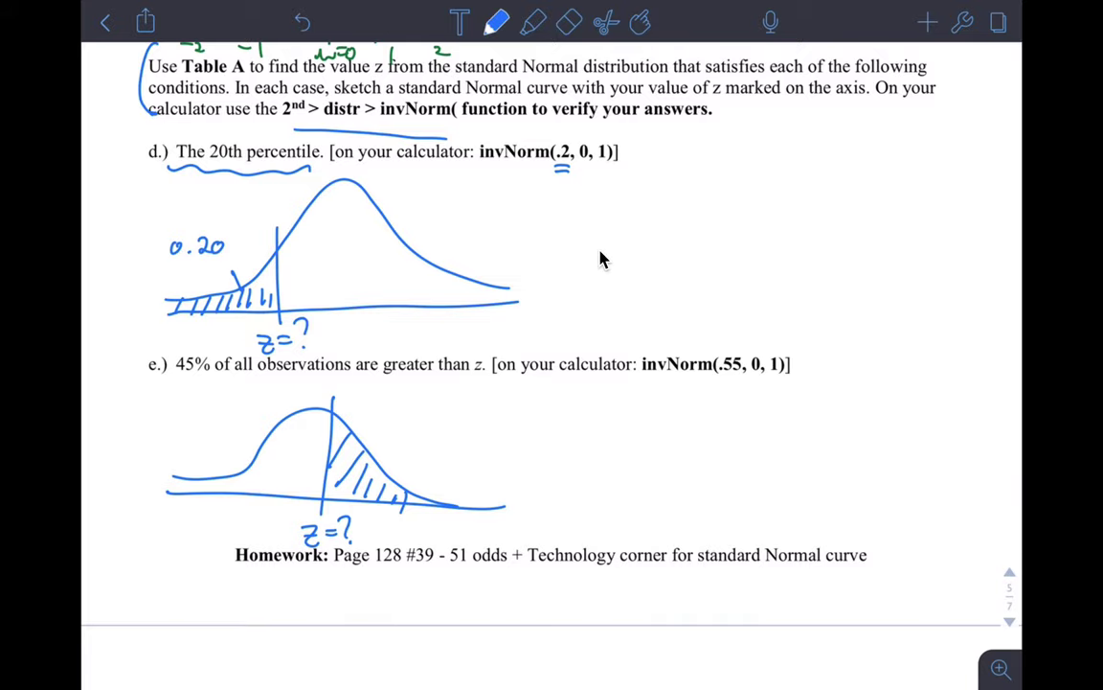
mouse_move(578, 223)
left_mouse_down()
mouse_move(598, 247)
mouse_move(624, 228)
left_mouse_up()
left_click_drag(611, 236, 625, 235)
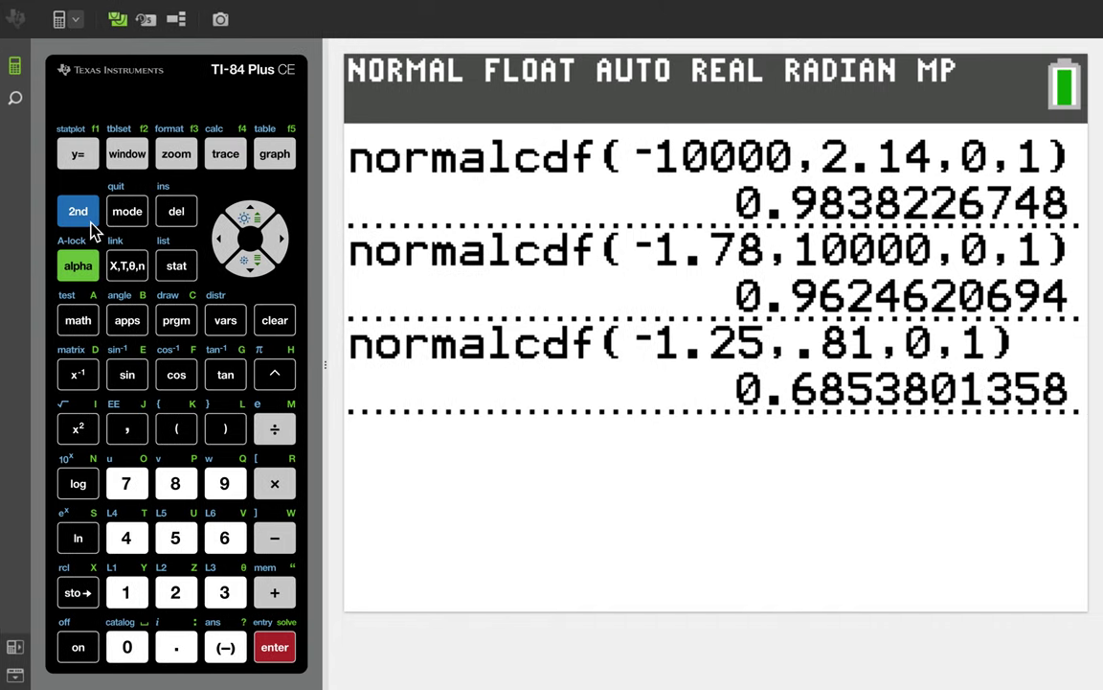
Step: On the TI-84 calculator, evaluate invNorm with area .2, μ 0, σ 1 and the LEFT tail
left_click(80, 209)
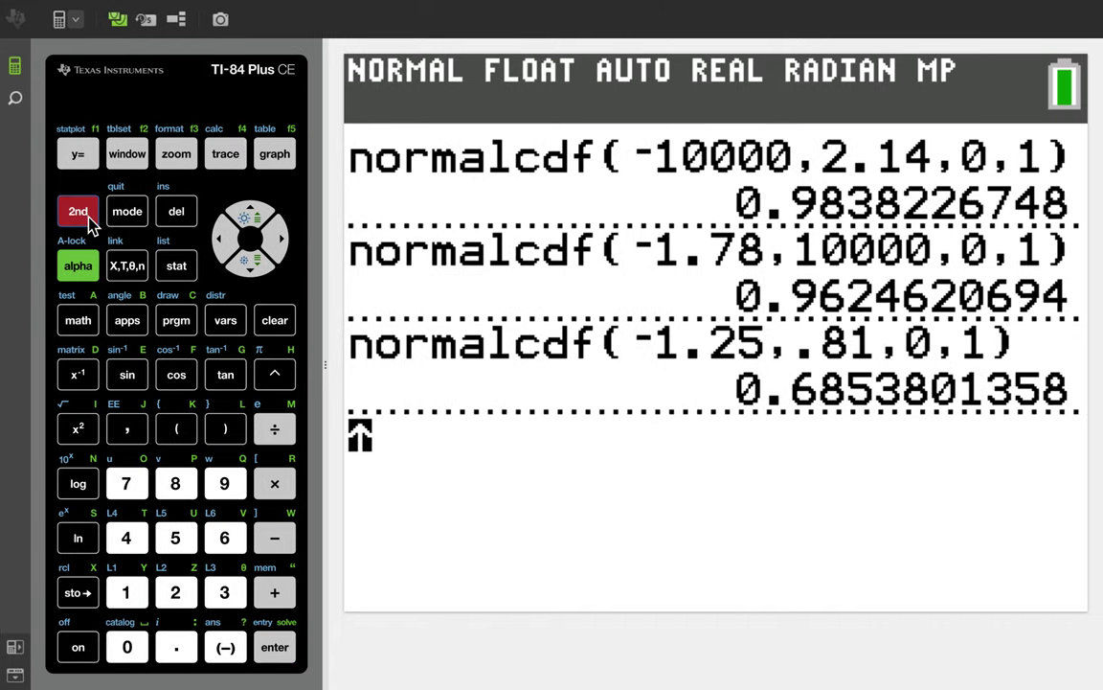
left_click(228, 324)
left_click(253, 268)
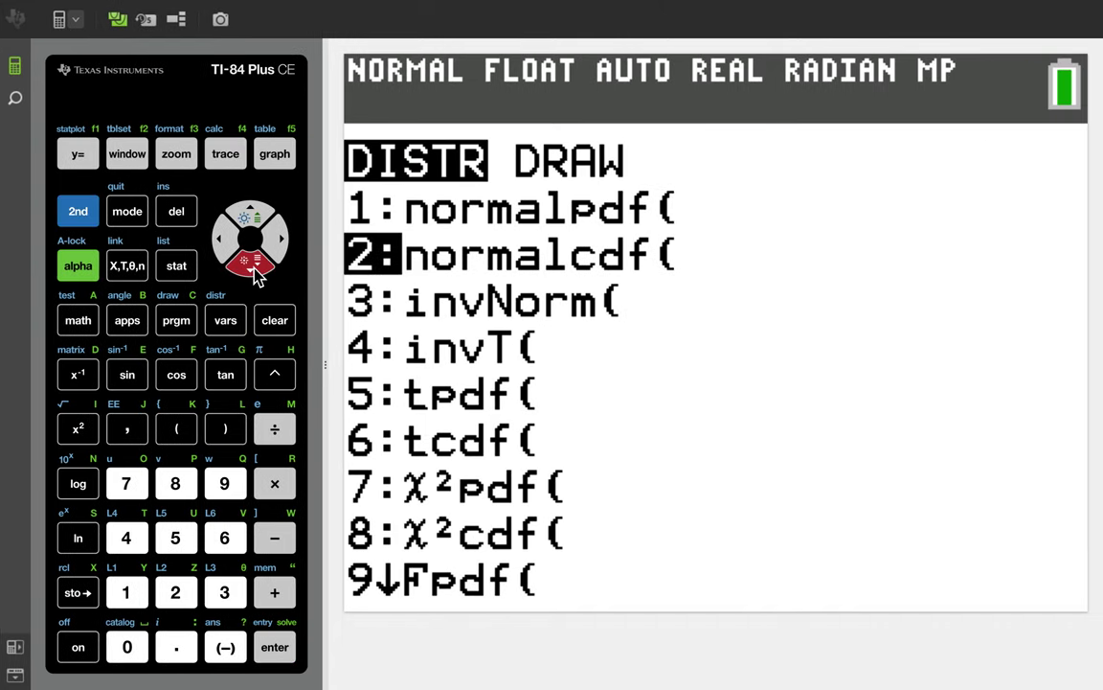
left_click(253, 268)
left_click(275, 647)
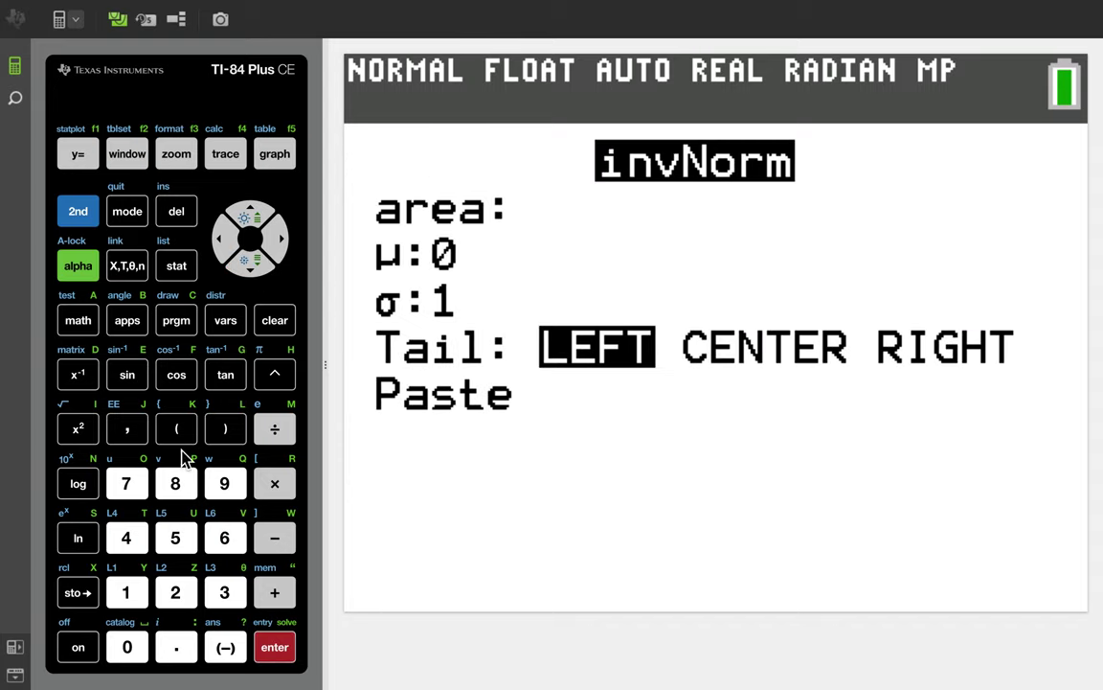
left_click(176, 649)
left_click(175, 593)
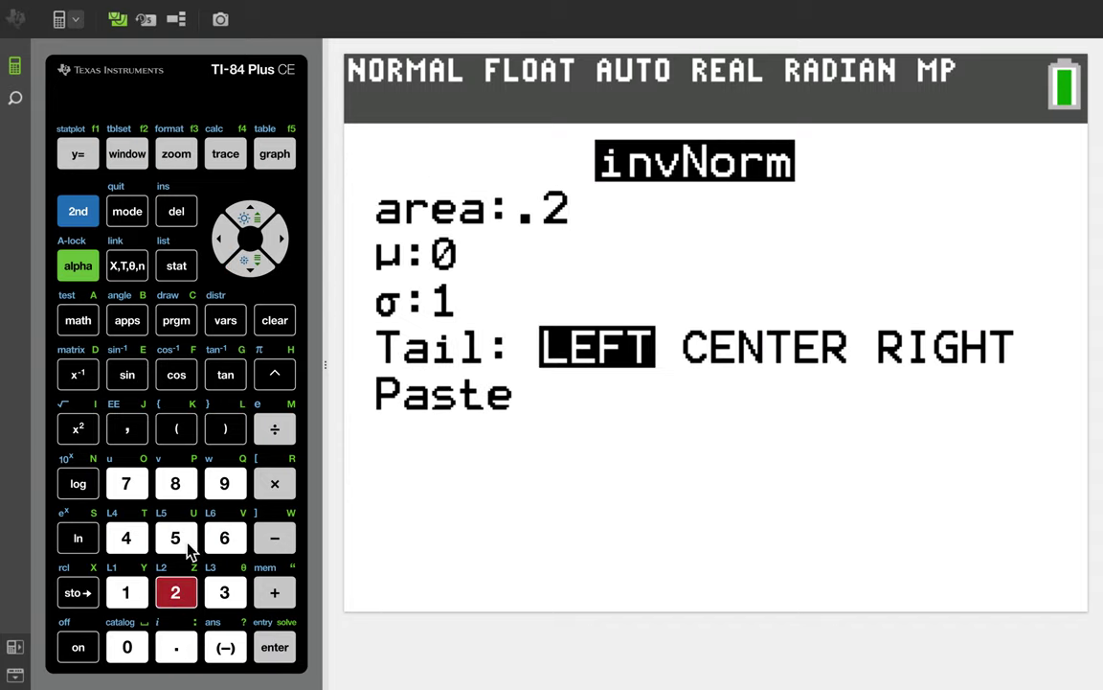
left_click(258, 264)
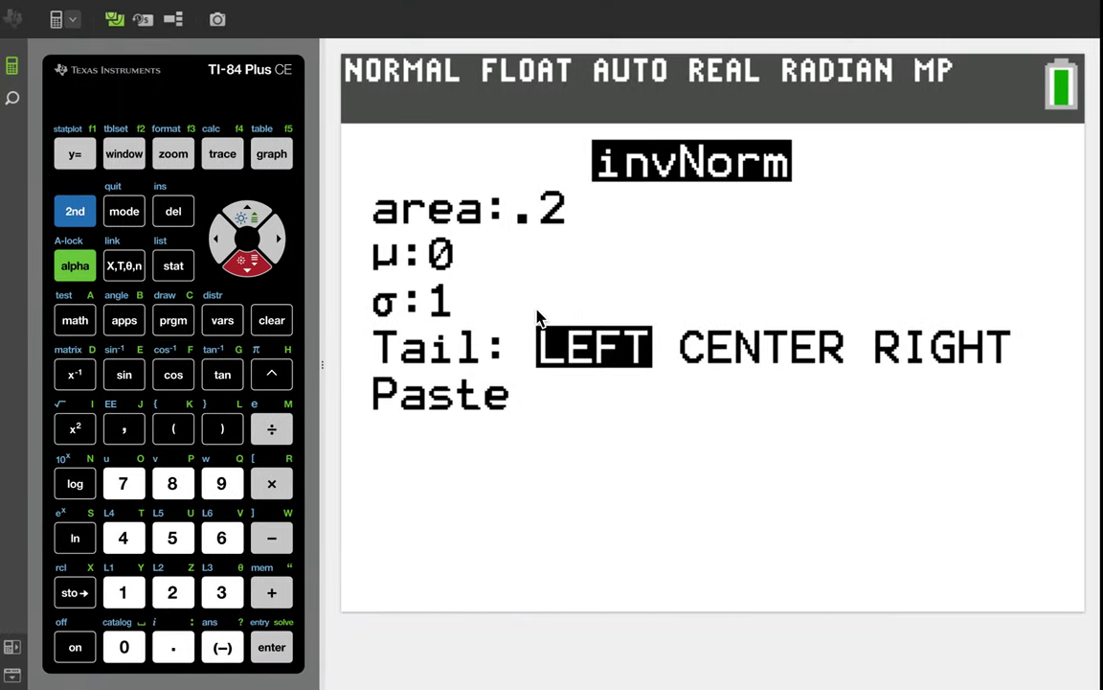
left_click(271, 647)
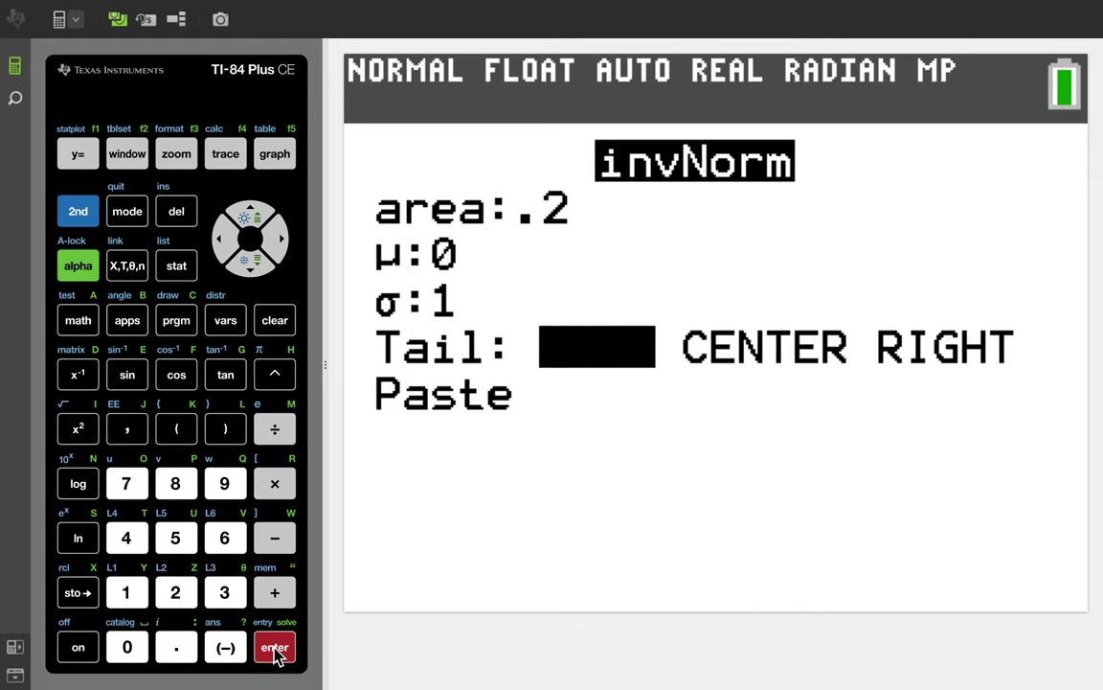
left_click(250, 262)
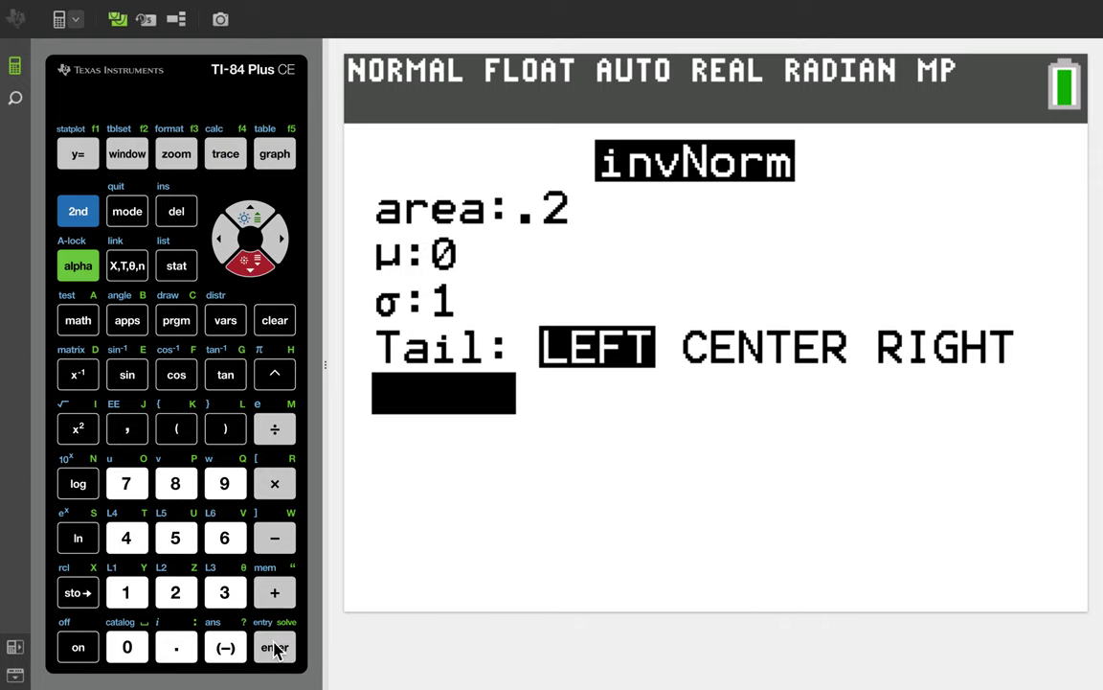
left_click(275, 648)
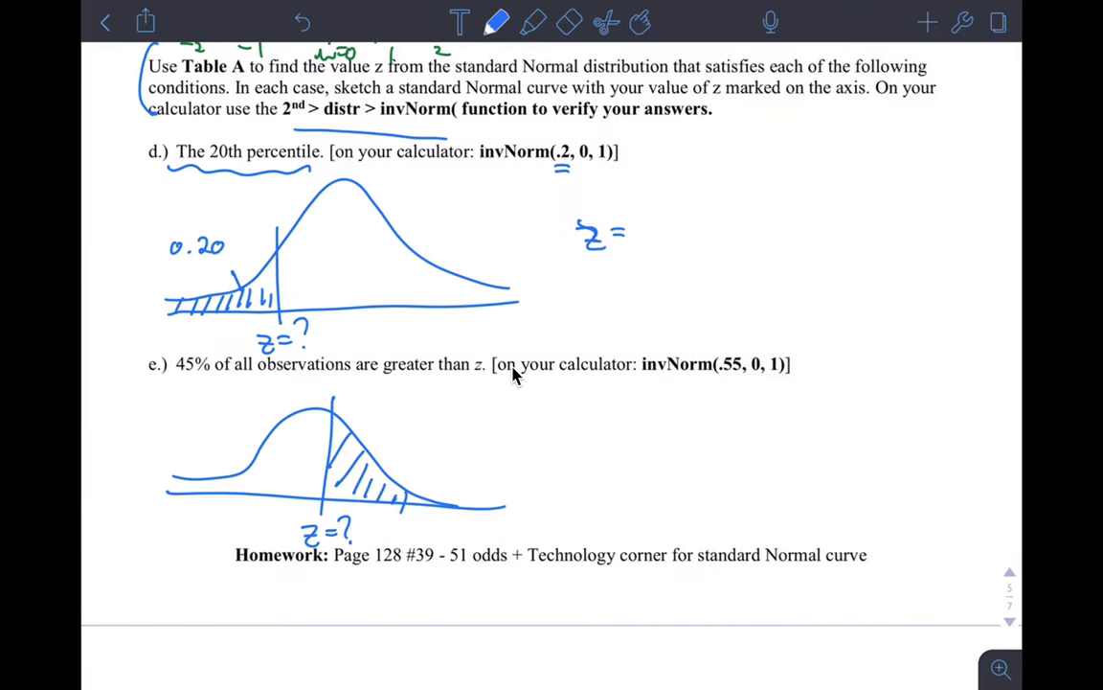
Step: On the worksheet, handwrite -0.842 as part d's z value, both beside the curve and at the marked z on its axis
mouse_move(652, 225)
left_mouse_down()
mouse_move(639, 236)
mouse_move(682, 228)
left_mouse_up()
mouse_move(690, 224)
left_mouse_down()
mouse_move(688, 244)
mouse_move(720, 246)
left_mouse_up()
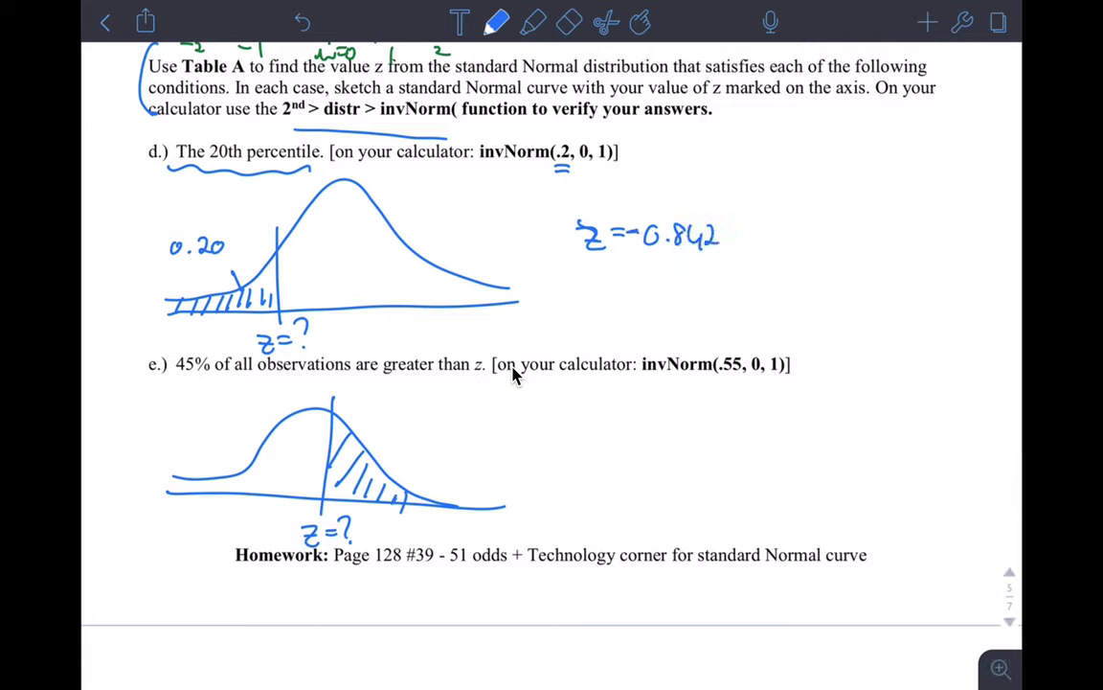
mouse_move(312, 336)
left_mouse_down()
mouse_move(305, 342)
mouse_move(333, 351)
mouse_move(373, 351)
left_mouse_up()
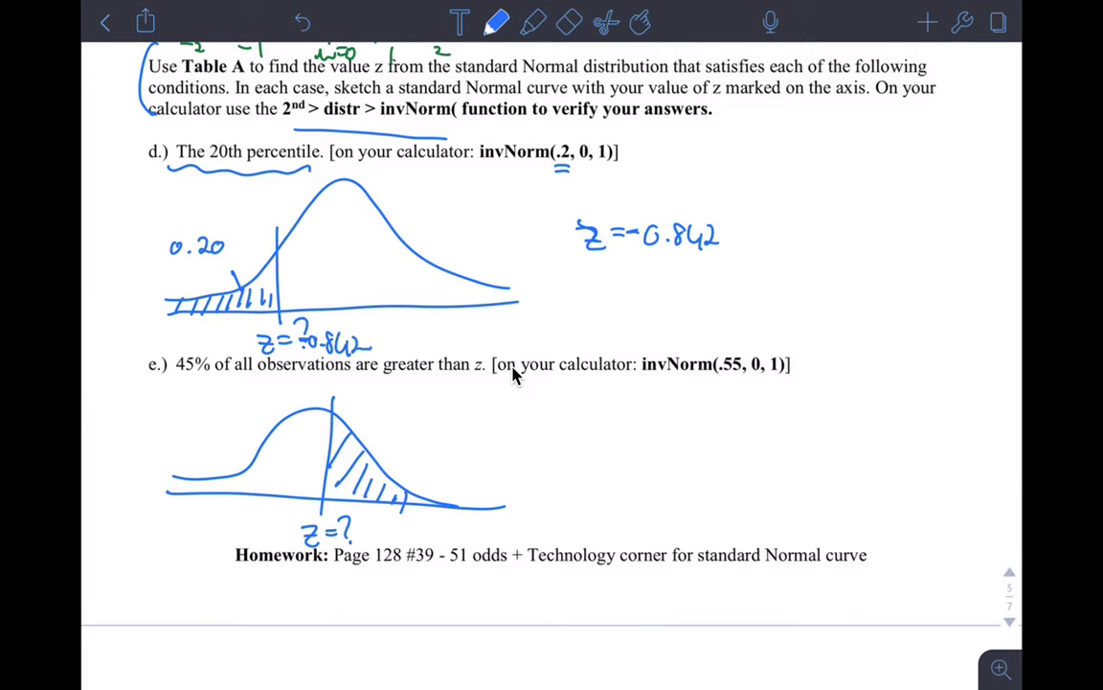
Step: For part e, switch to the TI-84 calculator and open the invNorm setup from the distribution functions
scroll(512, 373, "down", 1)
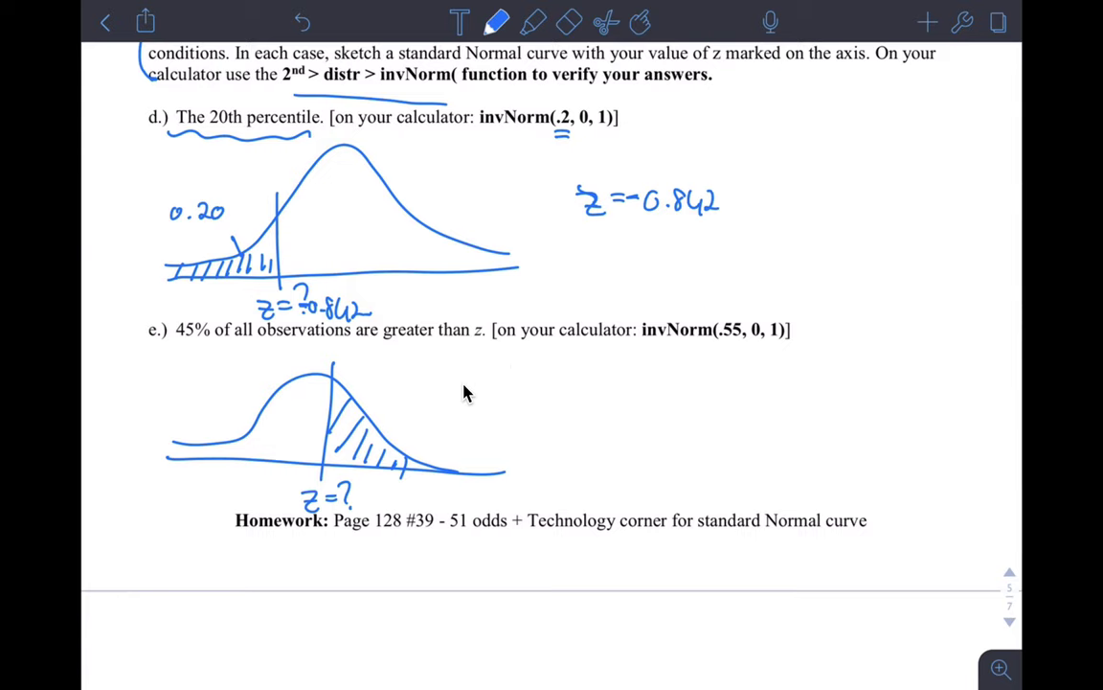
key("ctrl+Right")
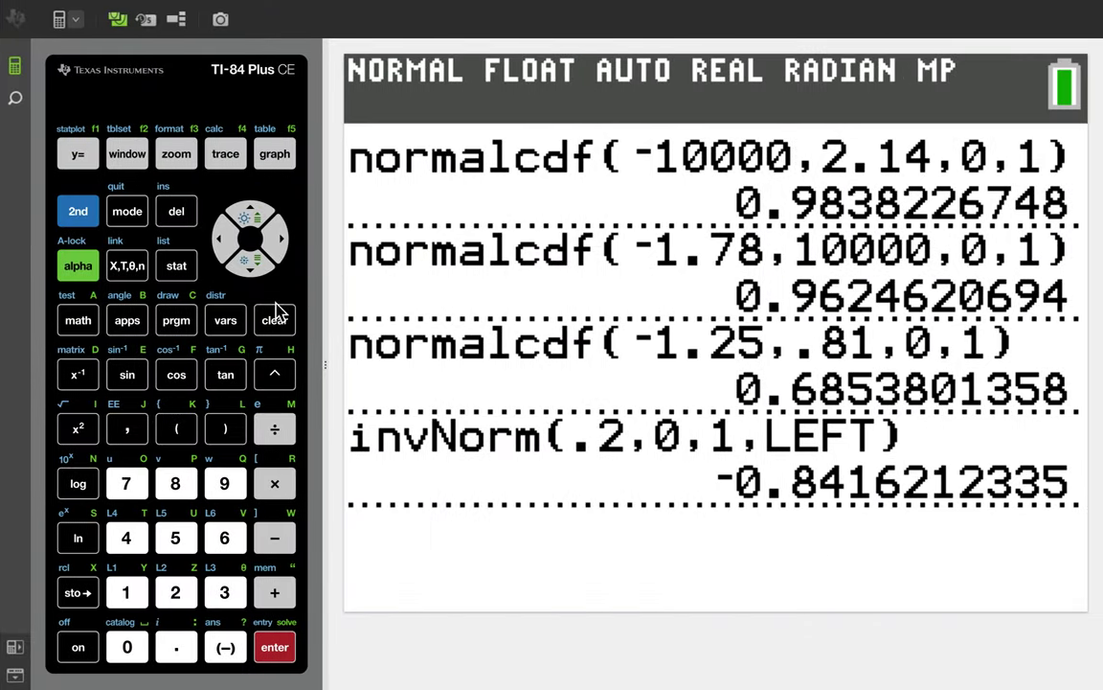
left_click(70, 213)
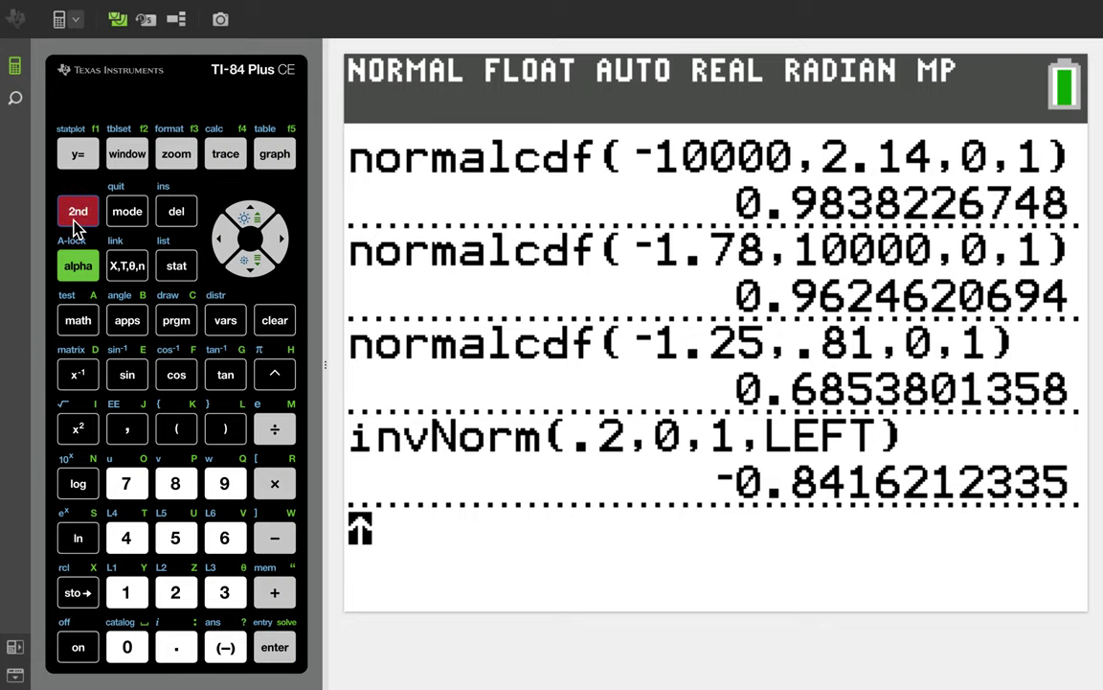
left_click(222, 324)
left_click(253, 258)
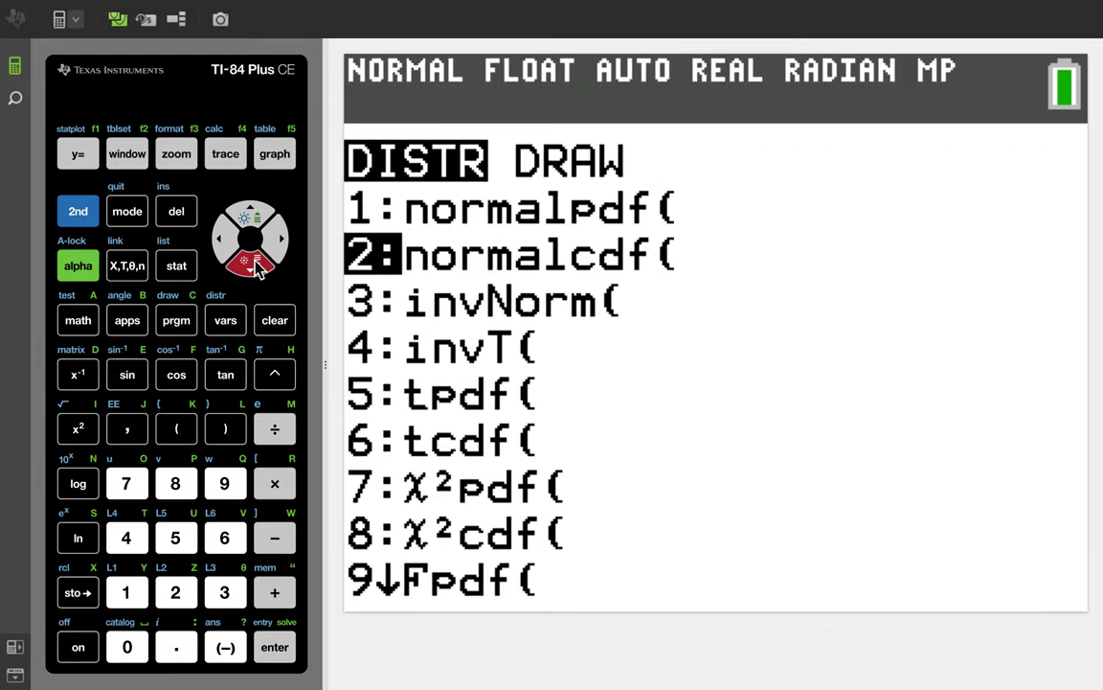
left_click(253, 259)
left_click(279, 649)
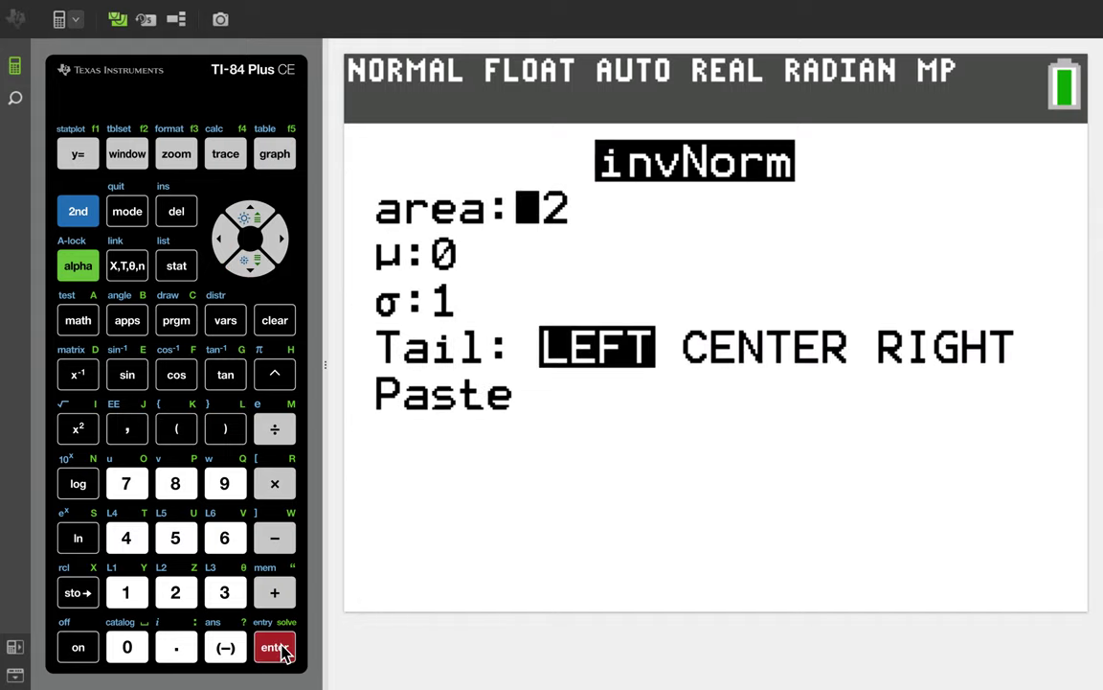
Step: Set the invNorm area to .45, with μ 0 and σ 1
left_click(179, 648)
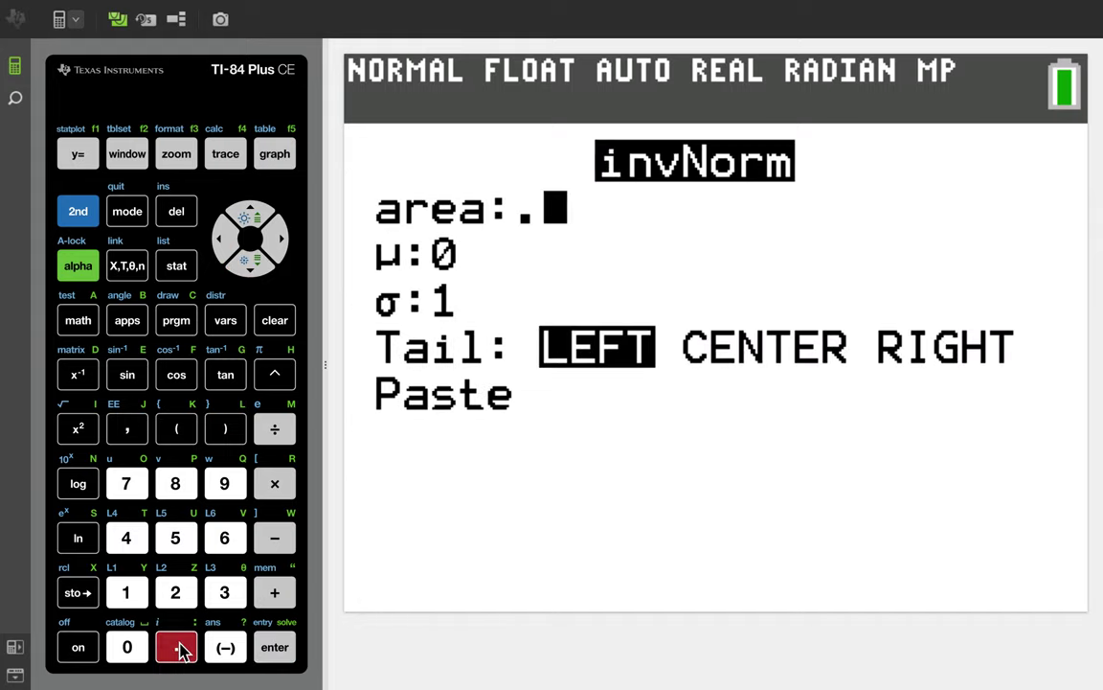
left_click(128, 538)
left_click(182, 536)
left_click(251, 263)
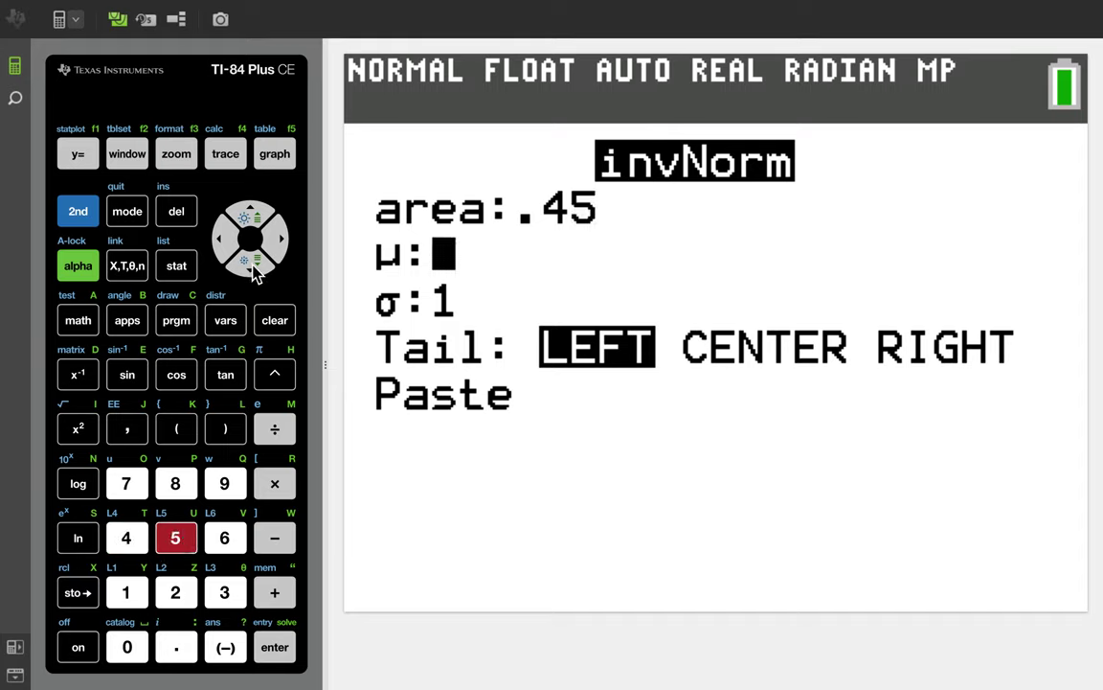
left_click(254, 266)
left_click(256, 270)
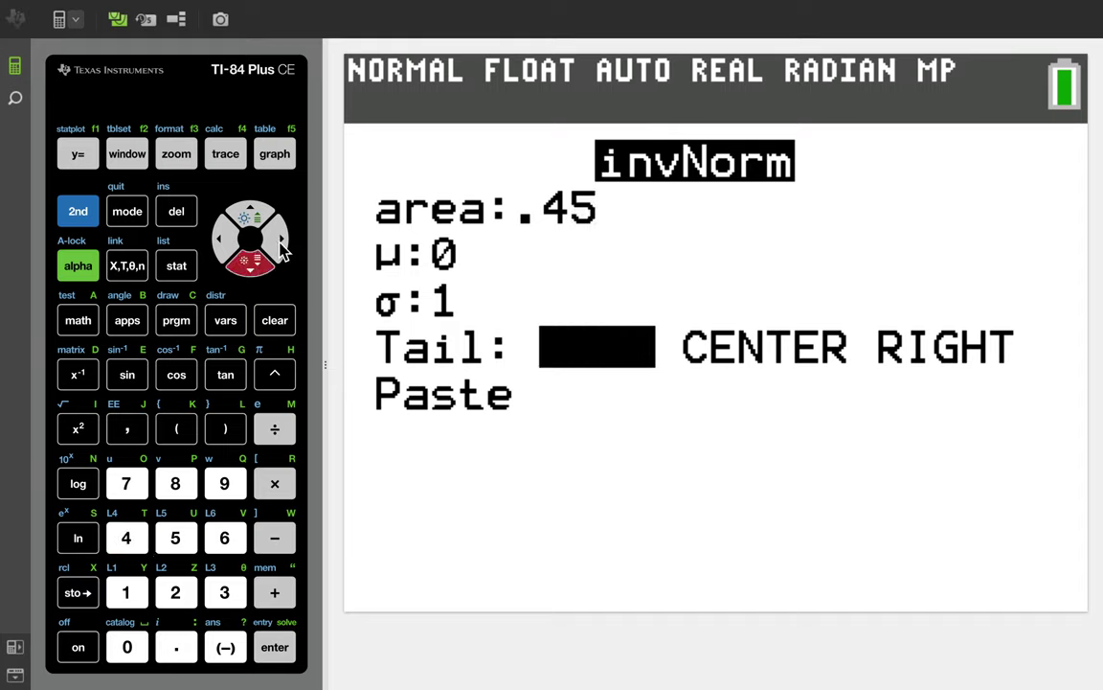
Step: Select the RIGHT tail for invNorm, paste the expression to the home screen and evaluate it
left_click(279, 246)
left_click(280, 246)
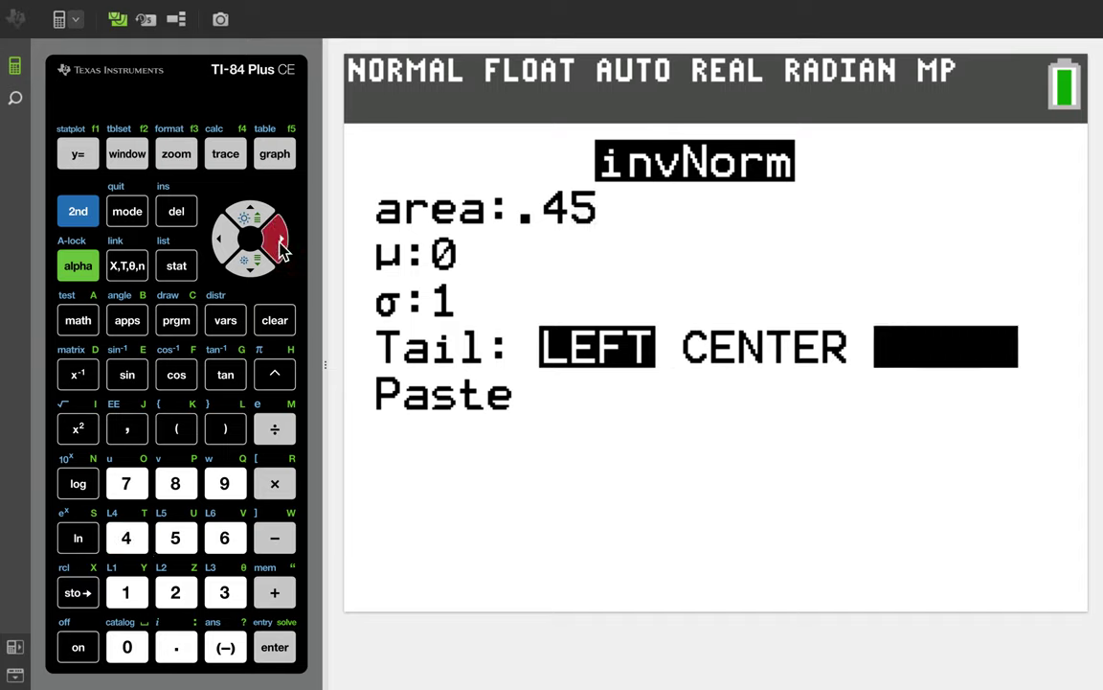
left_click(278, 645)
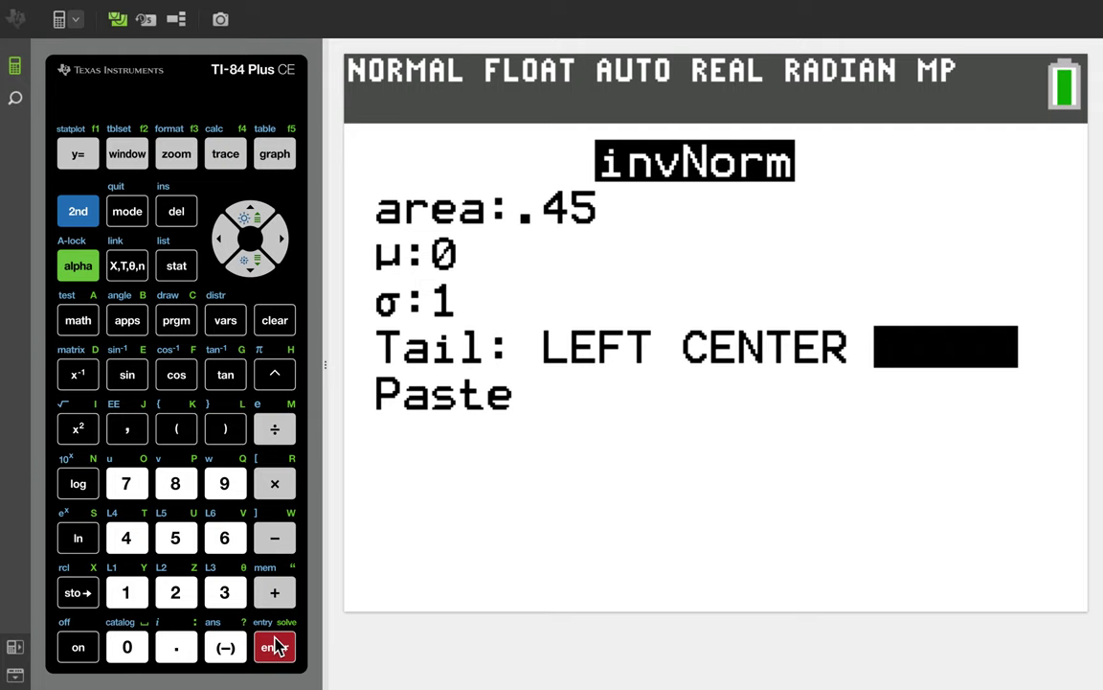
left_click(250, 259)
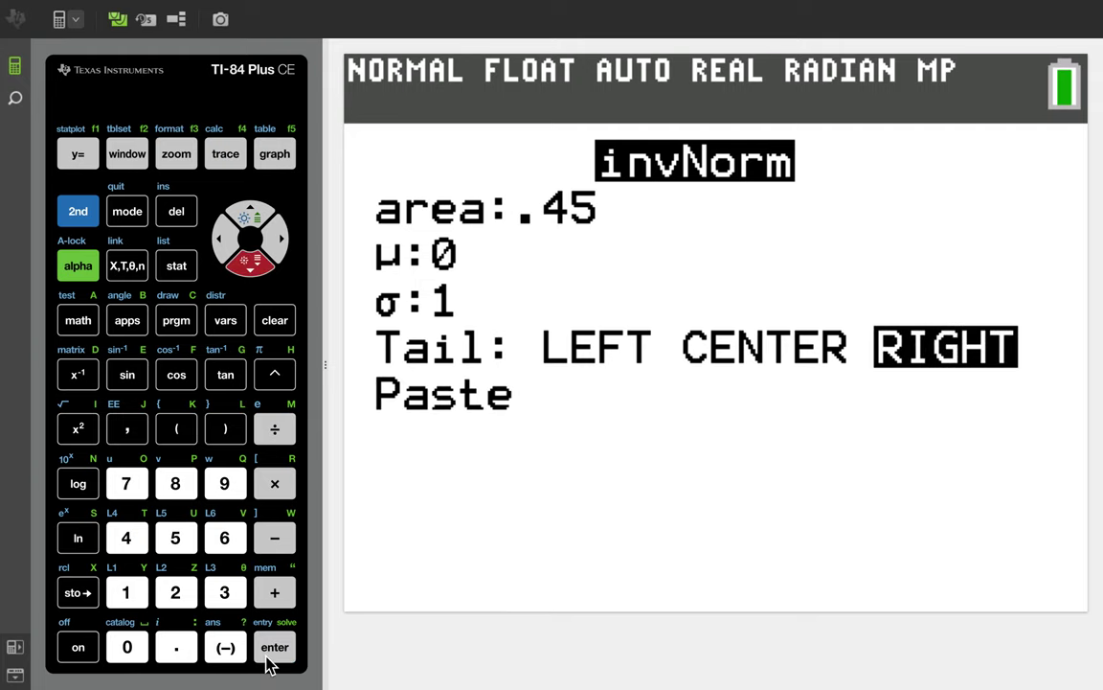
left_click(269, 659)
left_click(269, 659)
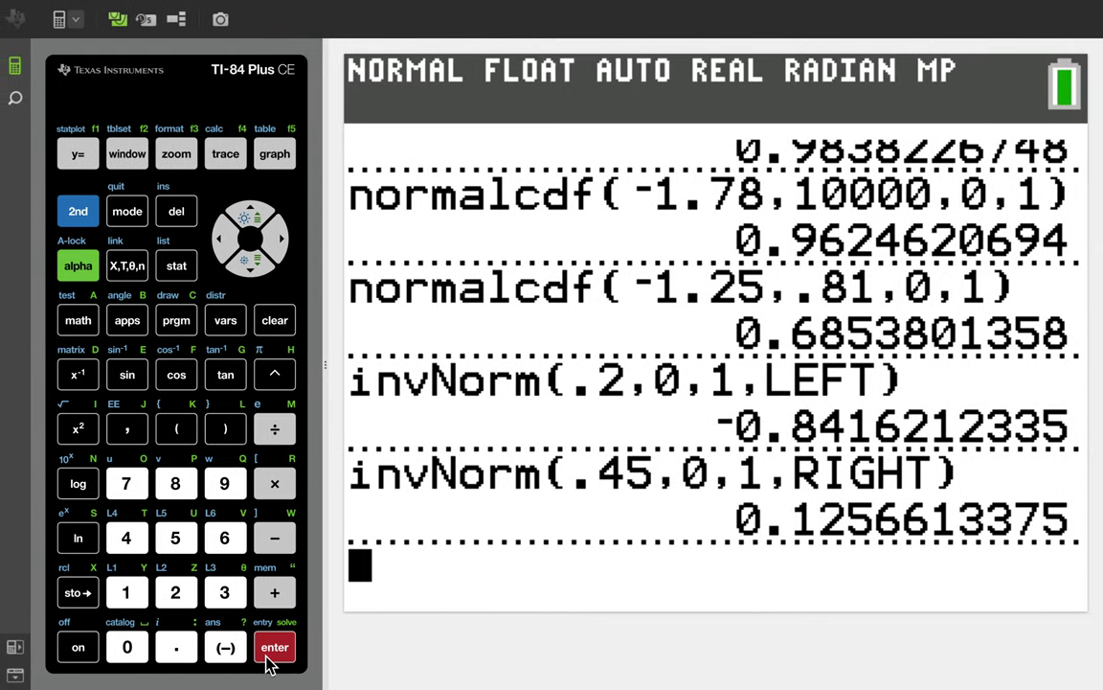
Step: On the worksheet, handwrite z = 0.126 beside part e's curve and draw a vertical line at the curve's centre
key("ctrl+Left")
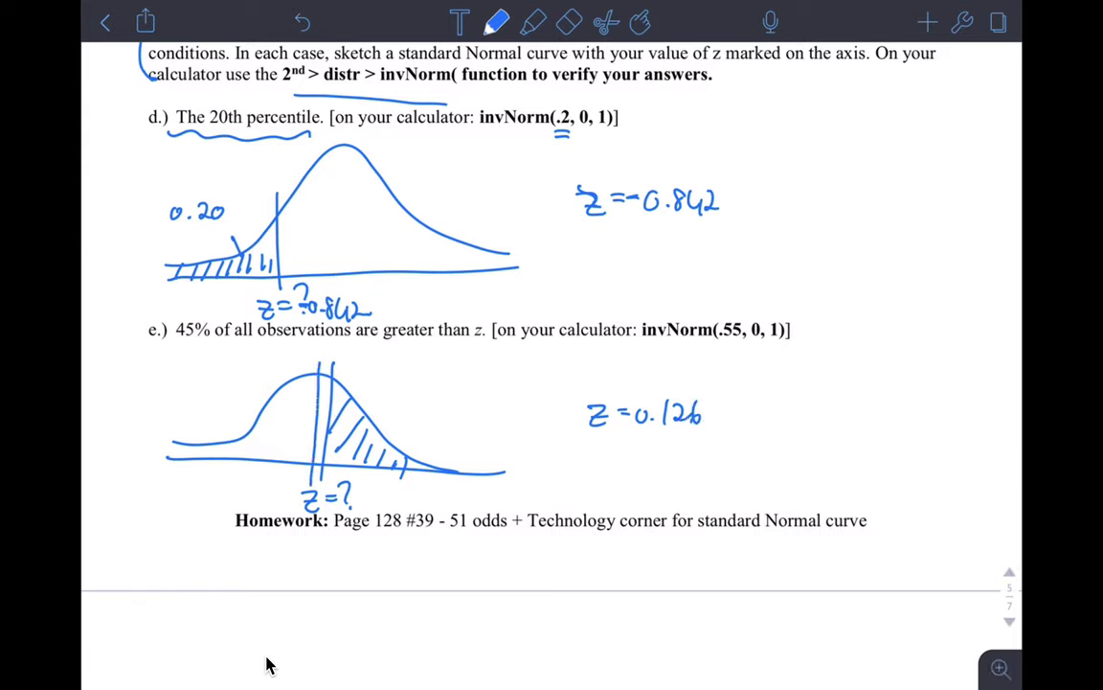
Step: Switch to RStudio and run qnorm(.2,0,1) in the console to check part d
key("super+Tab")
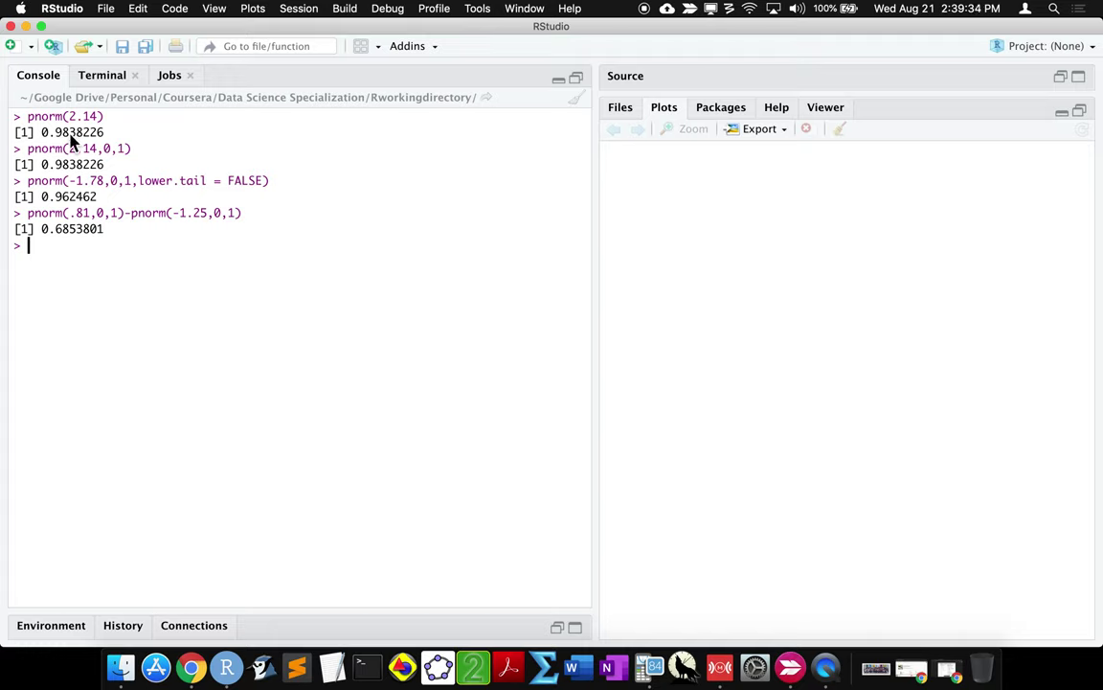
type("qnorm(")
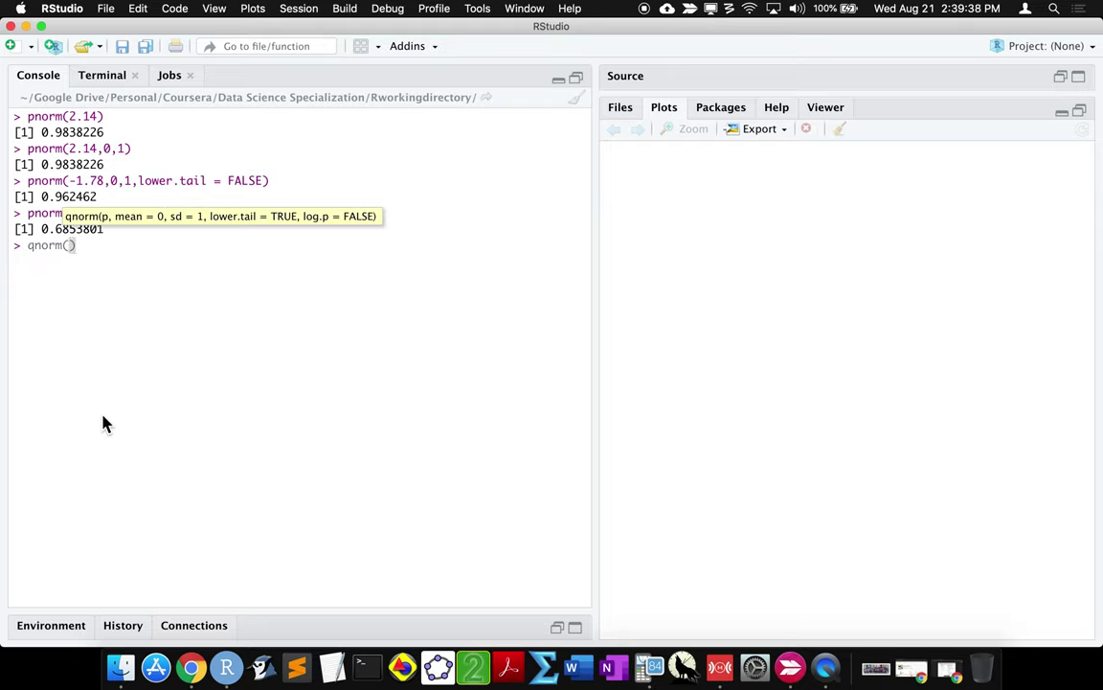
type(".2,0,1")
key("Return")
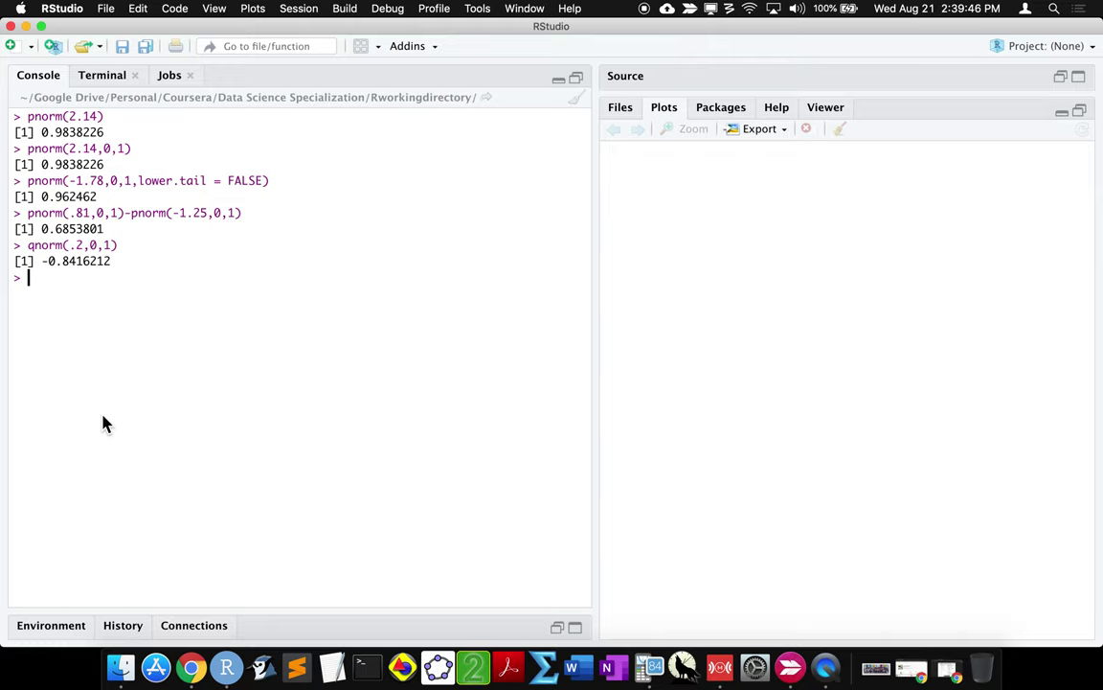
Step: Recall the last qnorm command in the console and delete its probability argument
key("Up")
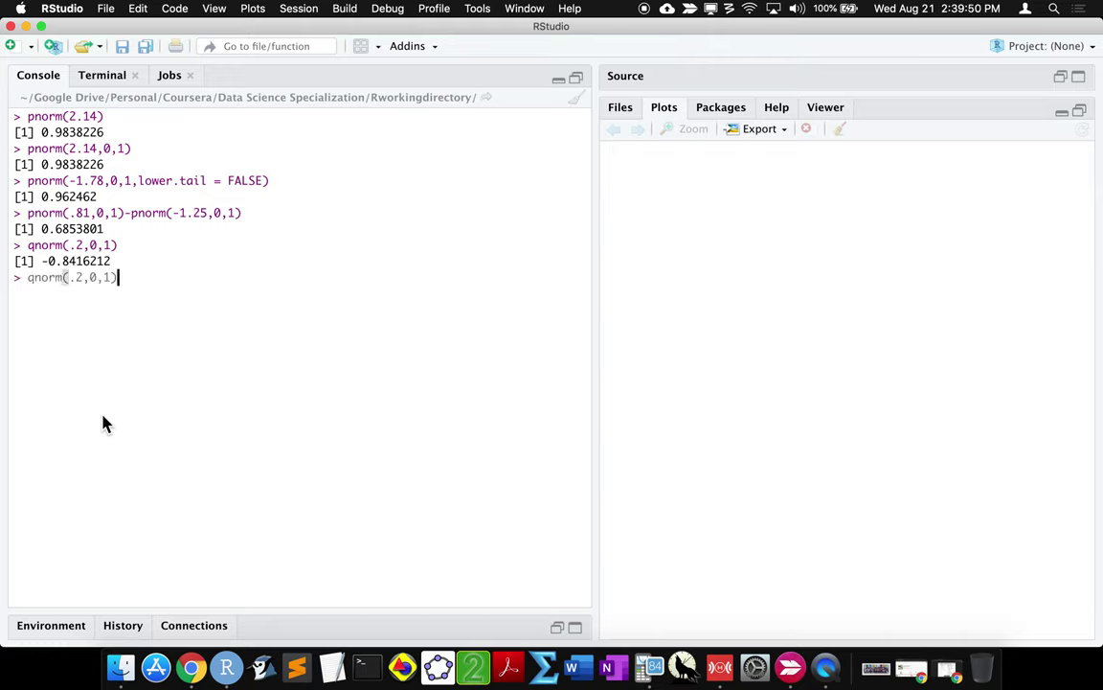
key("Left")
key("Left")
key("Left")
key("Left")
key("BackSpace")
key("BackSpace")
key("BackSpace")
Step: On the worksheet, label part e's shaded area 0.45 and its unshaded area 0.55 with pointer lines
key("ctrl+Right")
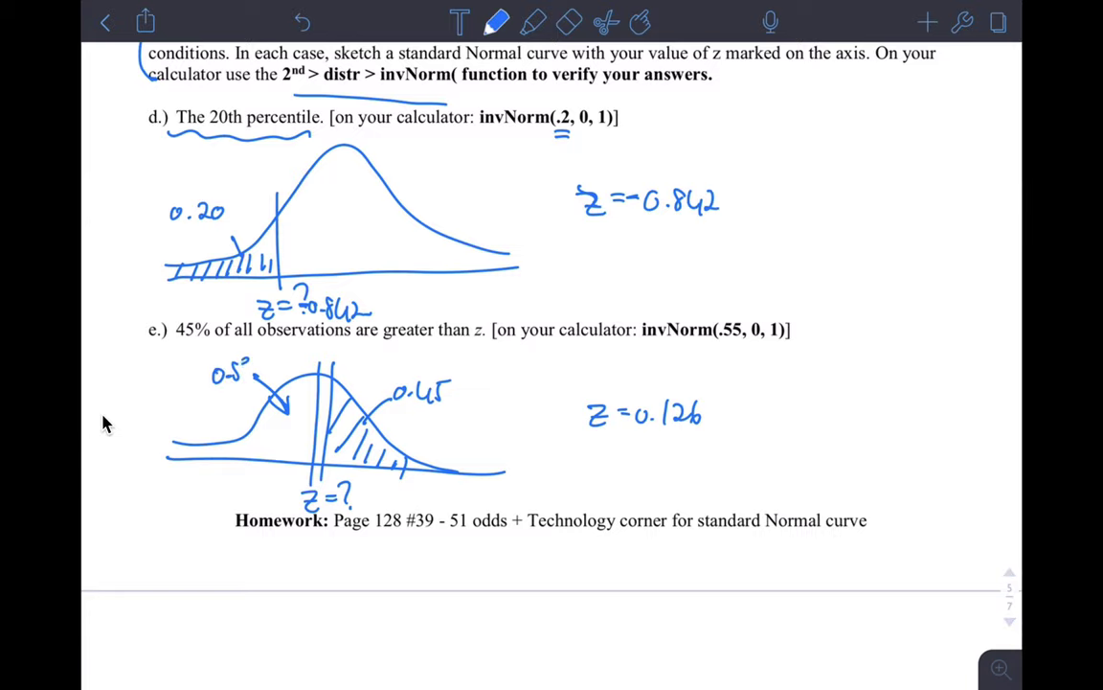
Step: Back in RStudio, complete the command as qnorm(.55,0,1), run it, and return to part e on the worksheet
key("ctrl+Left")
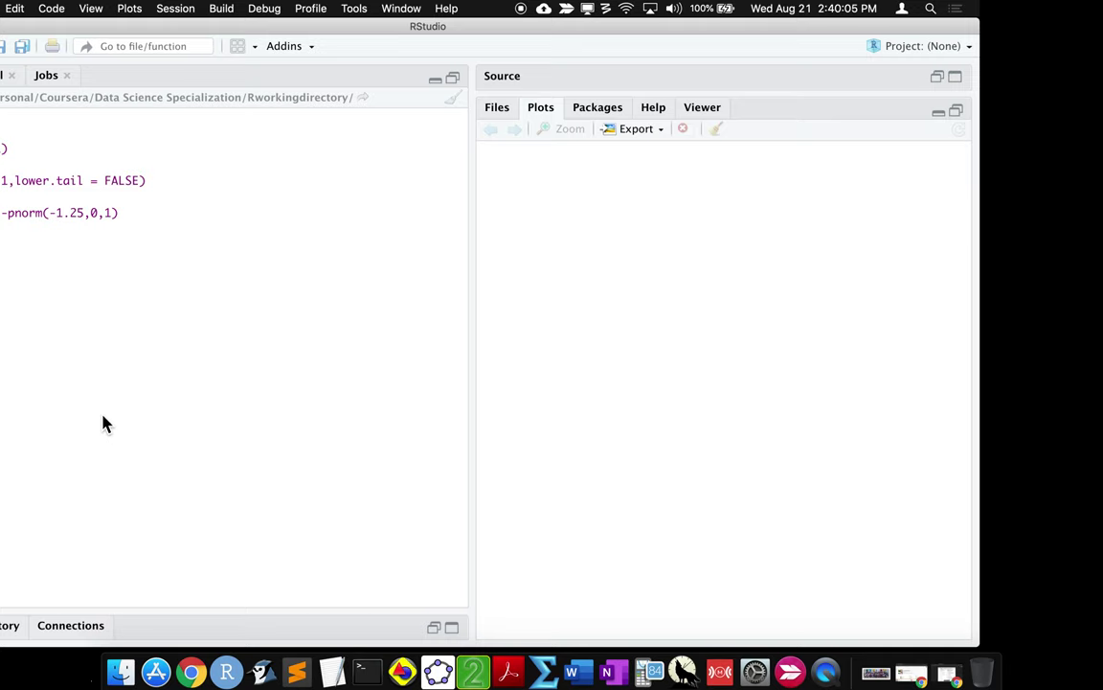
type(".")
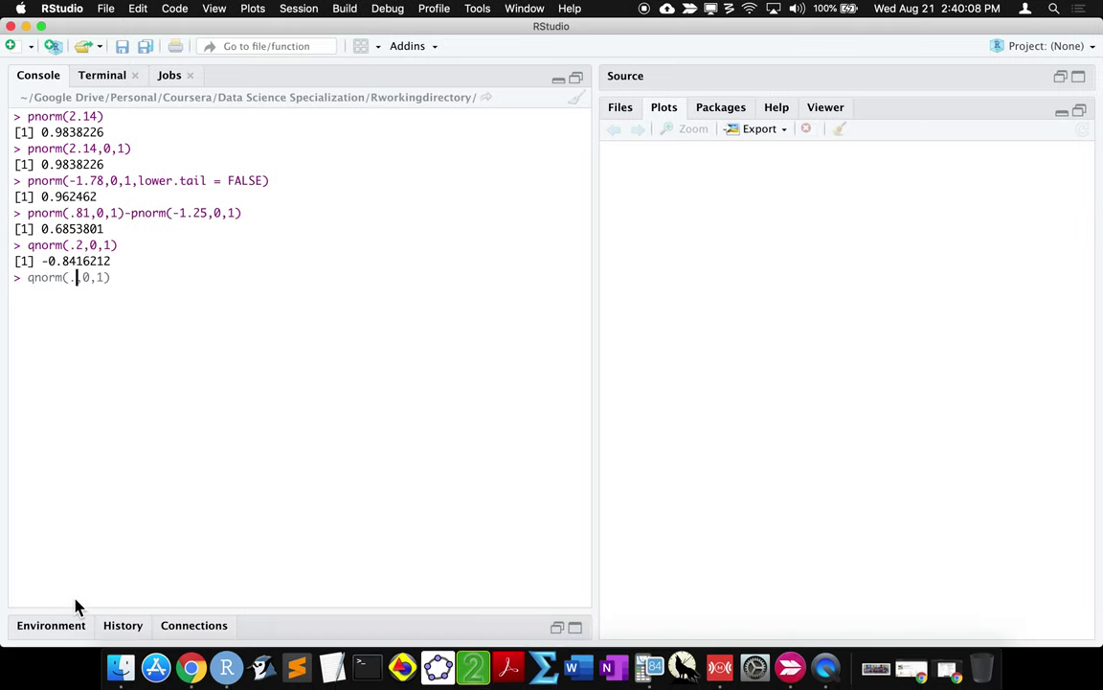
type("55")
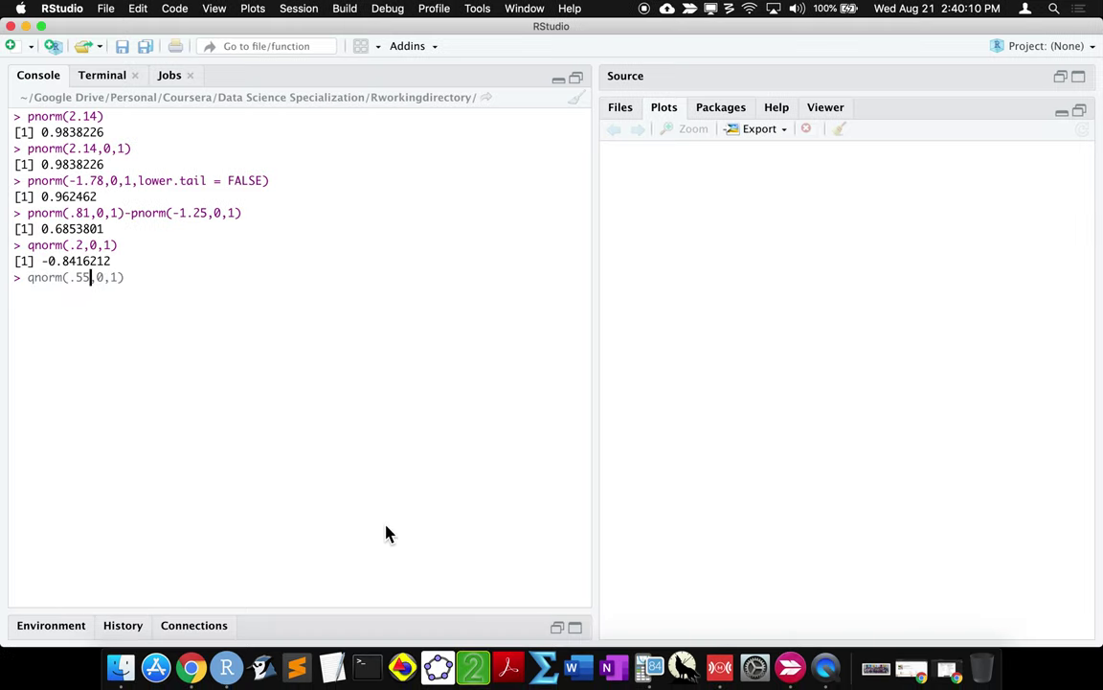
key("Return")
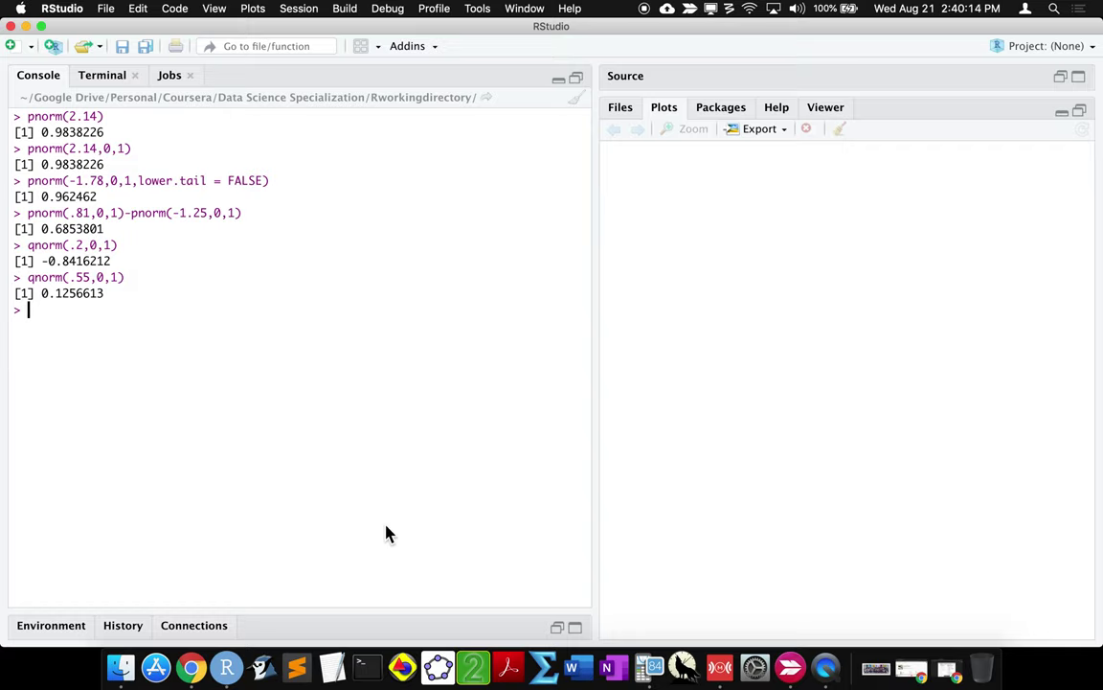
key("ctrl+Right")
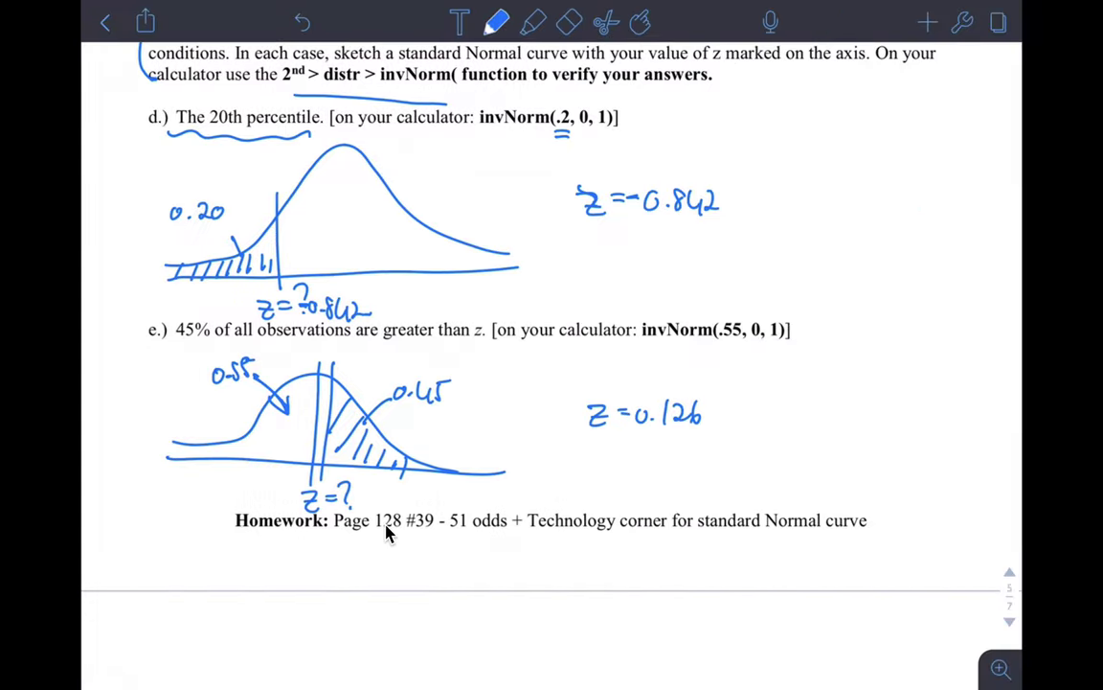